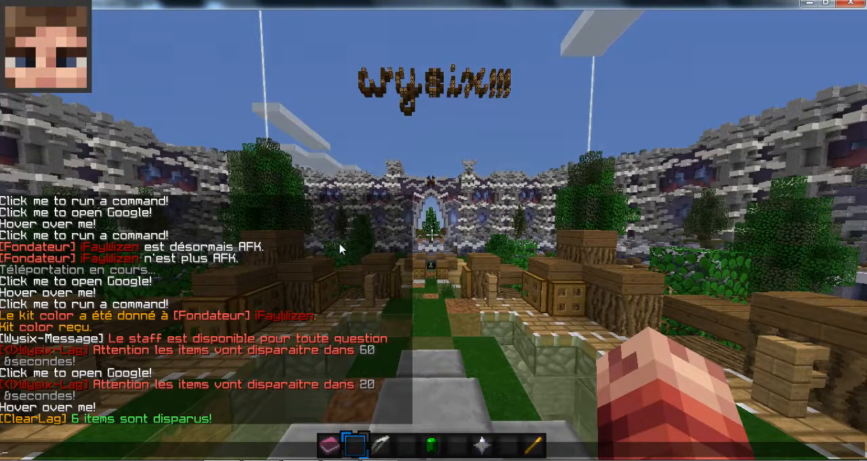
# - Display the Essentials command help in the game chat with /help essentials
pyautogui.press('Escape')
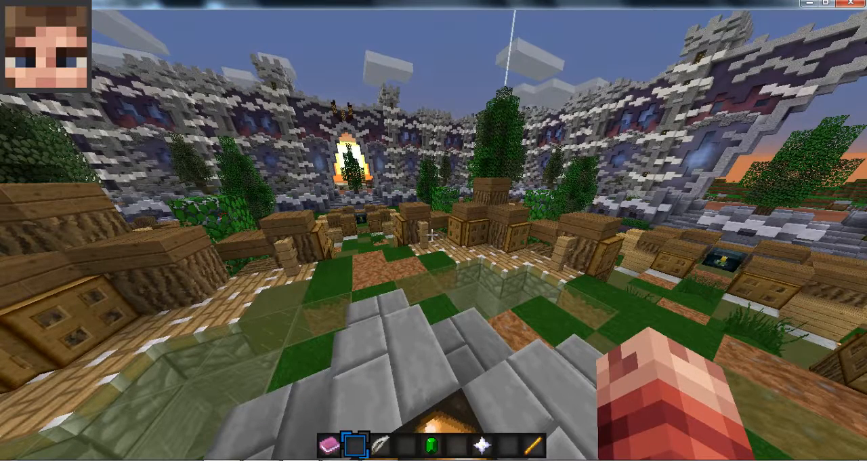
pyautogui.press('/')
pyautogui.write('er')
pyautogui.press('BackSpace')
pyautogui.press('BackSpace')
pyautogui.press('BackSpace')
pyautogui.press('BackSpace')
pyautogui.write('/help eseential')
pyautogui.press('BackSpace')
pyautogui.press('BackSpace')
pyautogui.press('BackSpace')
pyautogui.press('BackSpace')
pyautogui.press('BackSpace')
pyautogui.press('BackSpace')
pyautogui.write('ntials')
pyautogui.press('Return')
pyautogui.write('t/help essential')
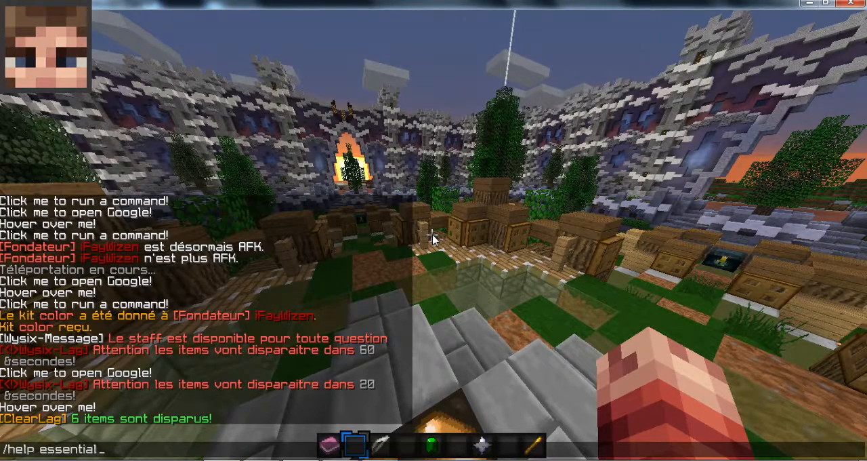
pyautogui.write('s')
pyautogui.press('Return')
pyautogui.press('t')
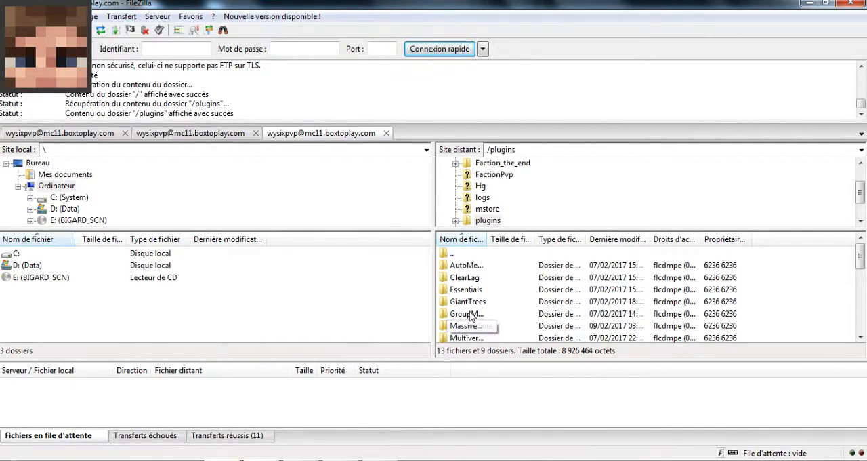
# - Switch to FileZilla and open config.yml from the remote /plugins/Essentials folder for editing
pyautogui.doubleClick(466, 290)
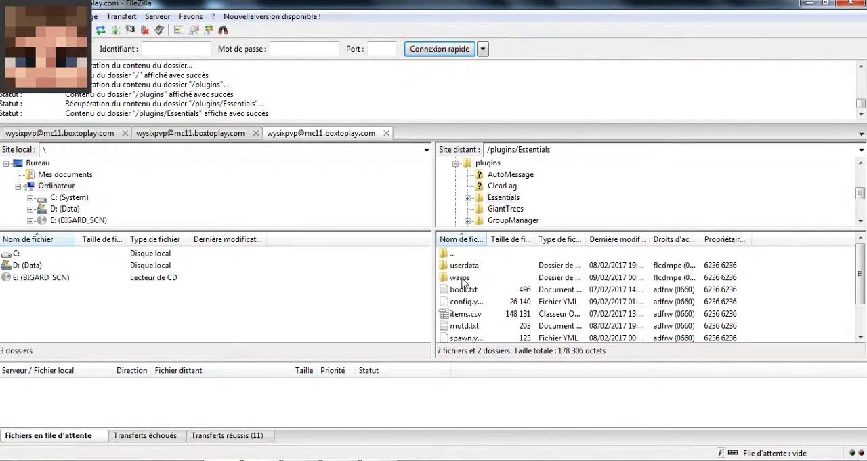
pyautogui.rightClick(465, 302)
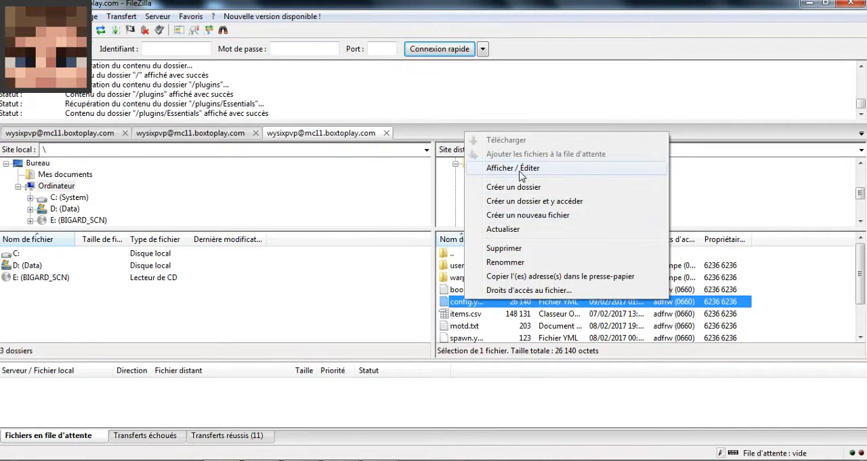
pyautogui.click(519, 169)
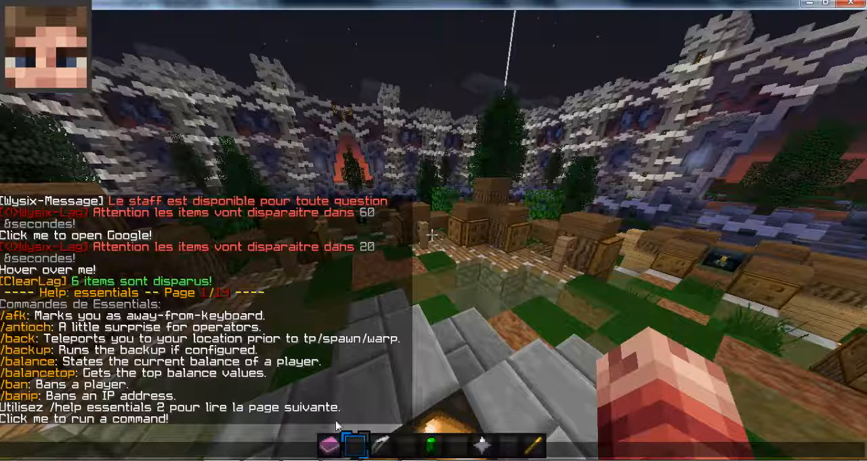
# - Switch to config.yml in Notepad++ and try '-' as the nickname-prefix value
pyautogui.press('t')
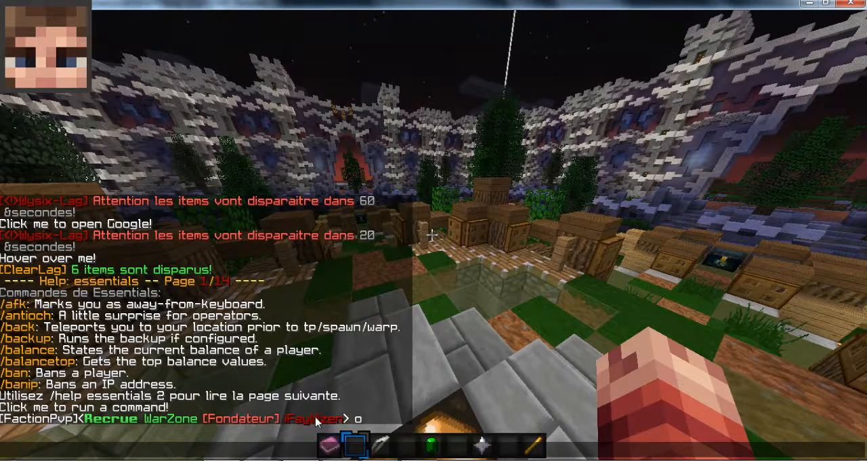
pyautogui.click(344, 460)
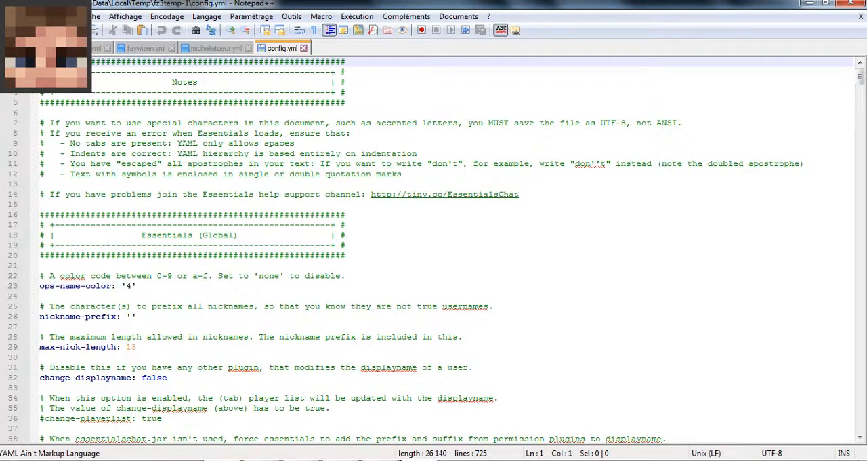
pyautogui.click(134, 317)
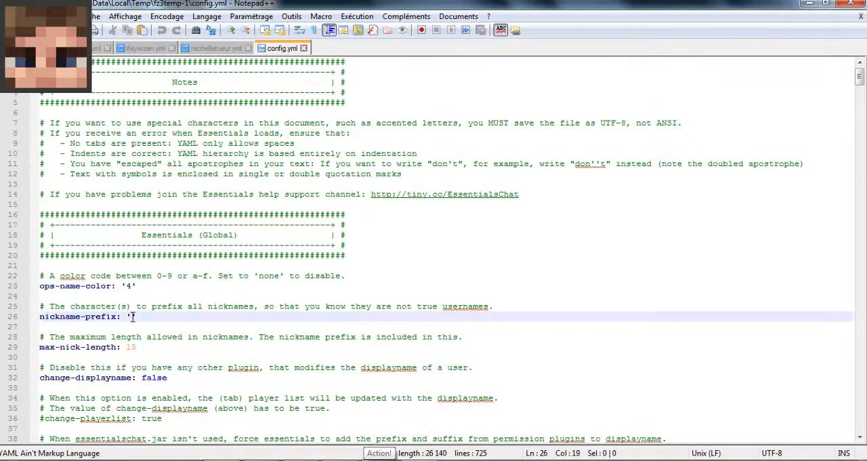
pyautogui.write('-')
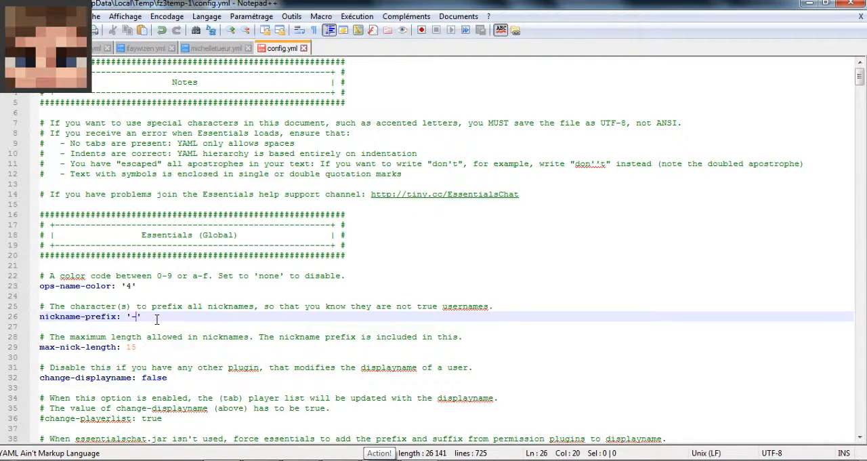
# - Switch to Minecraft, change the nickname with /nick Fondateur and send the chat message "po"
pyautogui.click(409, 460)
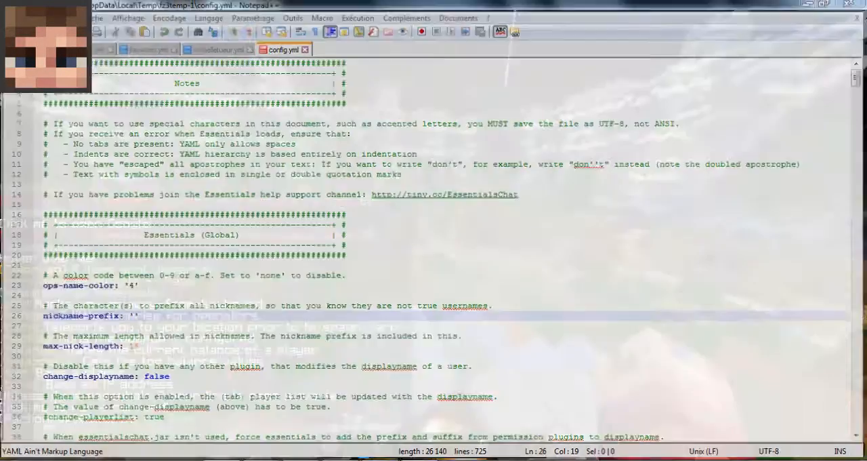
pyautogui.write('/nickname')
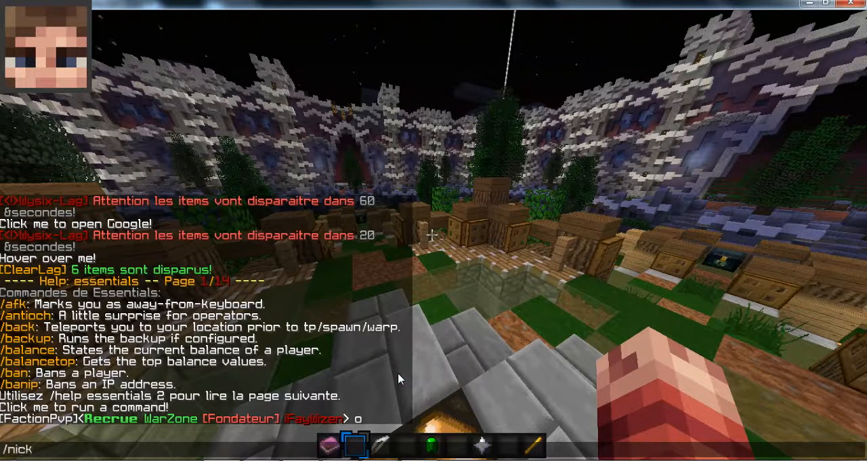
pyautogui.press('BackSpace')
pyautogui.press('BackSpace')
pyautogui.press('BackSpace')
pyautogui.press('BackSpace')
pyautogui.write('Fondateur')
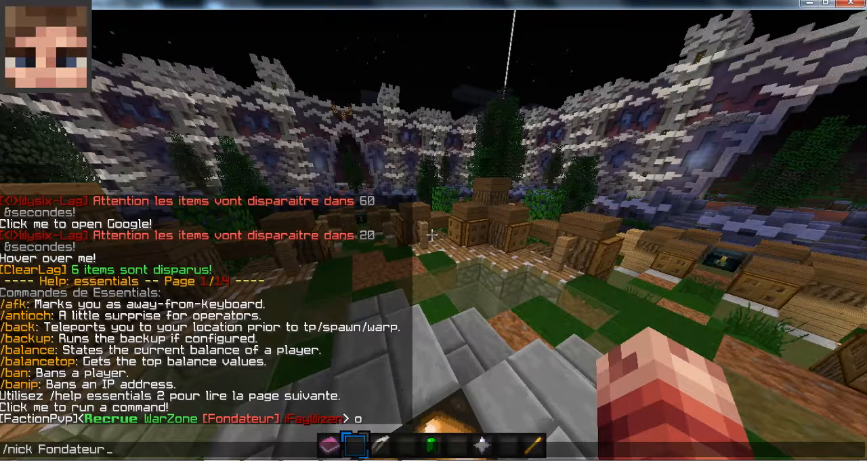
pyautogui.press('Return')
pyautogui.press('t')
pyautogui.press('Escape')
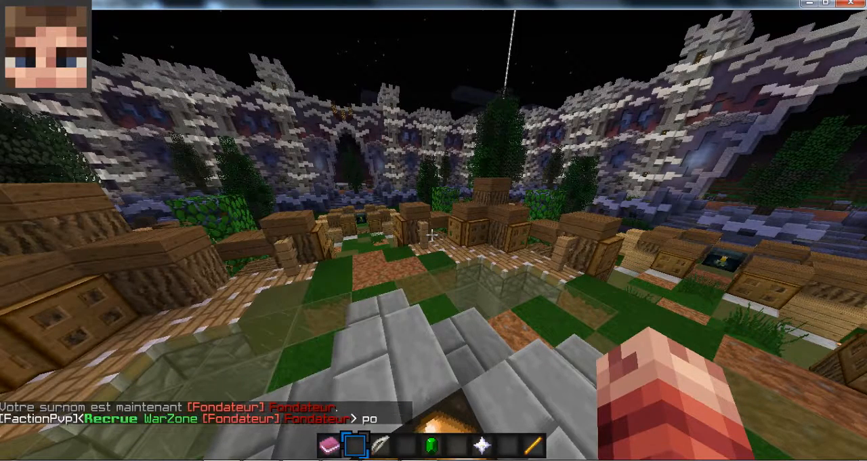
# - Remove the nickname with /nick off and switch back to config.yml in Notepad++
pyautogui.write('/nick off')
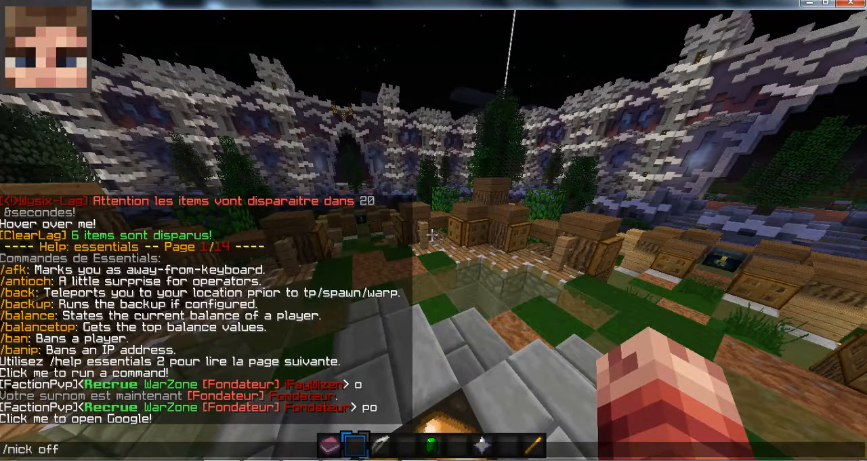
pyautogui.press('Return')
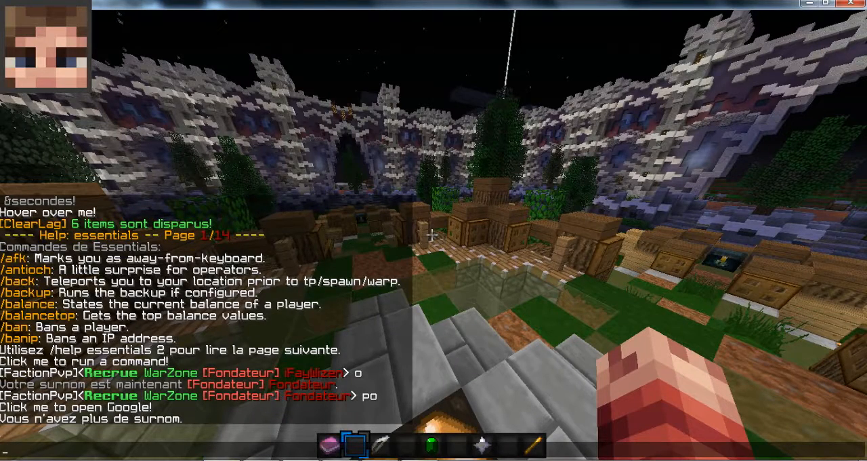
pyautogui.click(424, 460)
# - Examine the max-nick-length, change-displayname, teleport-cooldown, teleport-delay and teleport-invulnerability settings in config.yml
pyautogui.click(331, 319)
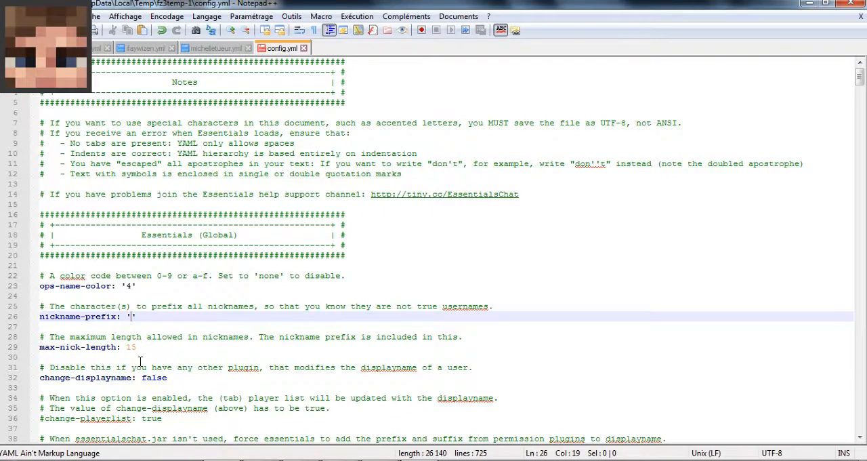
pyautogui.click(103, 347)
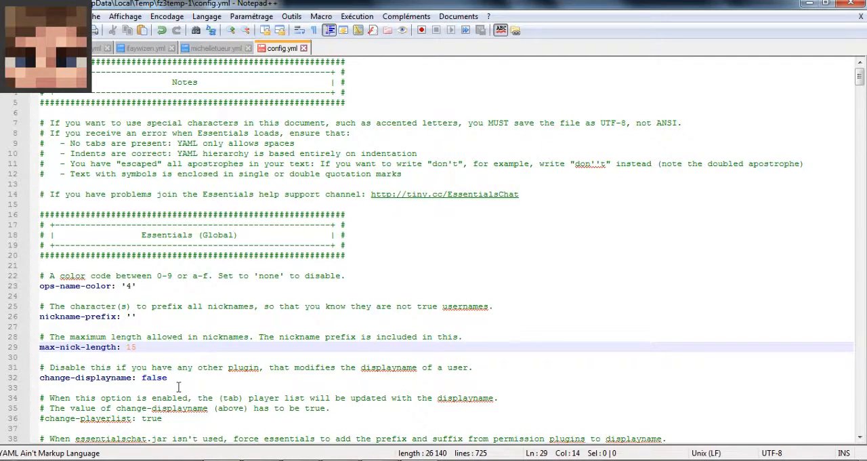
pyautogui.click(66, 379)
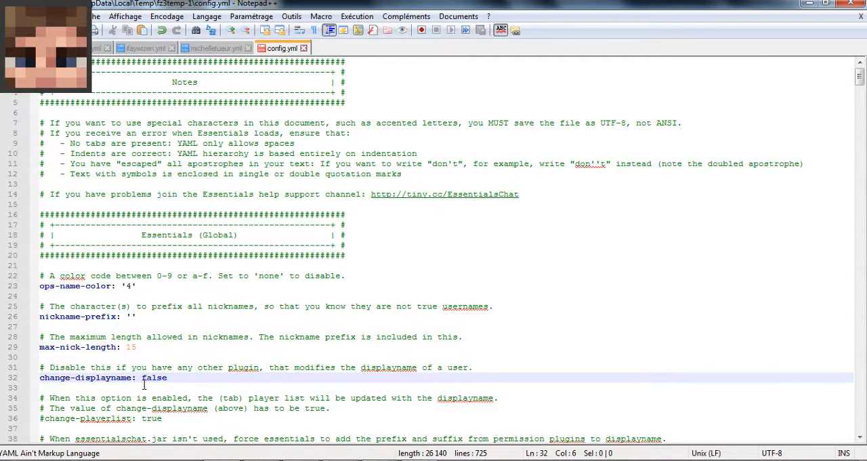
pyautogui.scroll(-7, 158, 379)
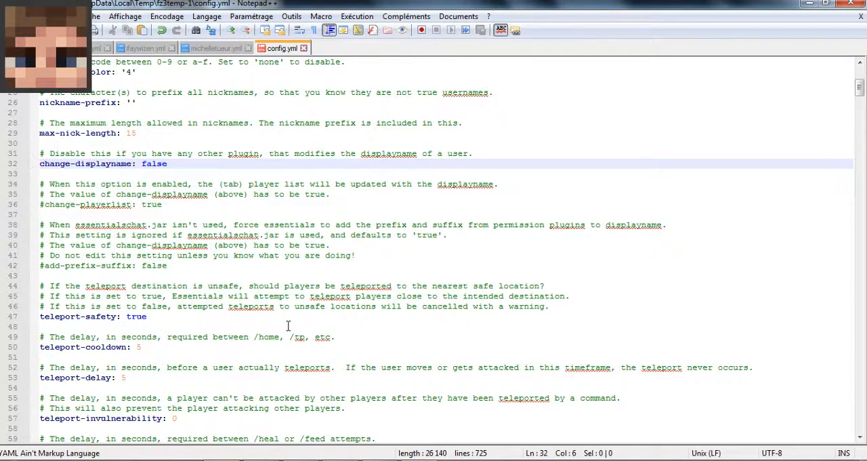
pyautogui.click(144, 348)
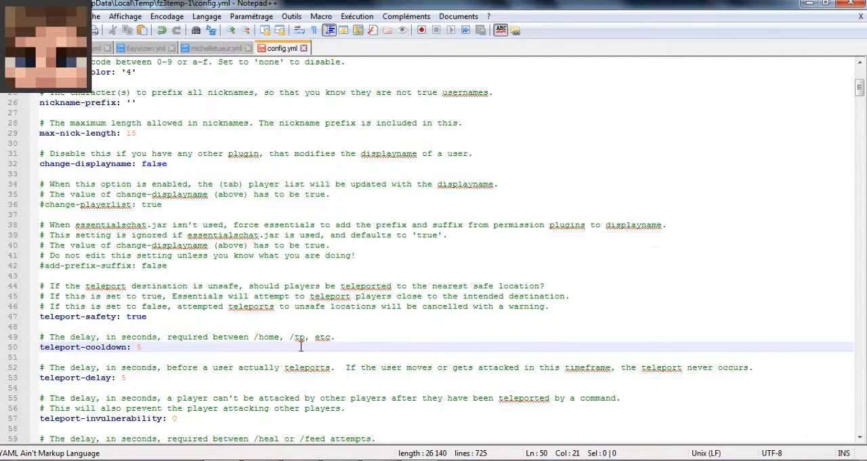
pyautogui.click(57, 377)
pyautogui.click(100, 378)
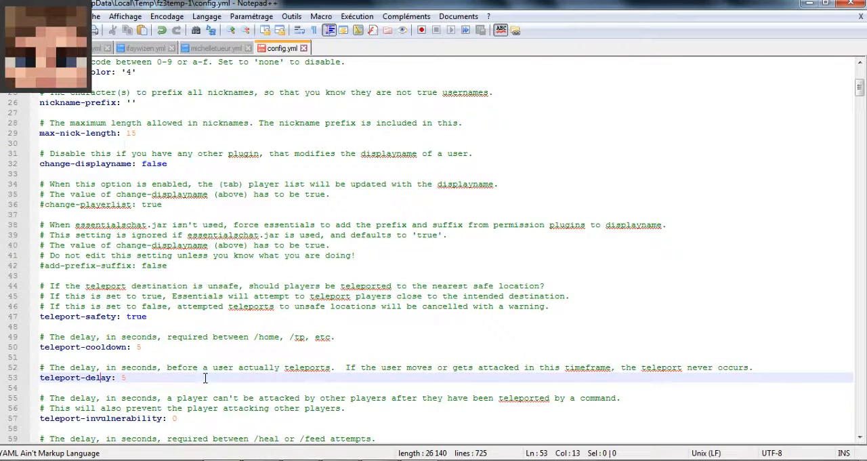
pyautogui.scroll(-1, 196, 379)
pyautogui.click(182, 387)
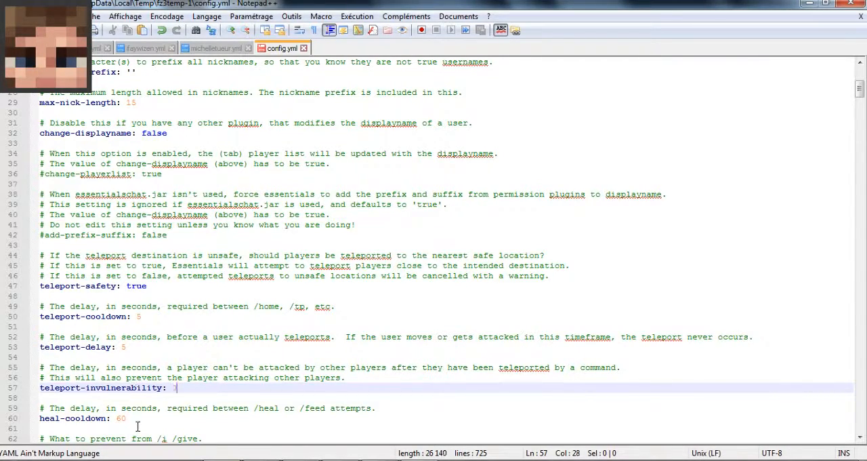
# - Examine the heal-cooldown, item-spawn-blacklist, permission-based-item-spawn and spawnmob-limit settings in config.yml
pyautogui.scroll(-2, 183, 390)
pyautogui.click(118, 356)
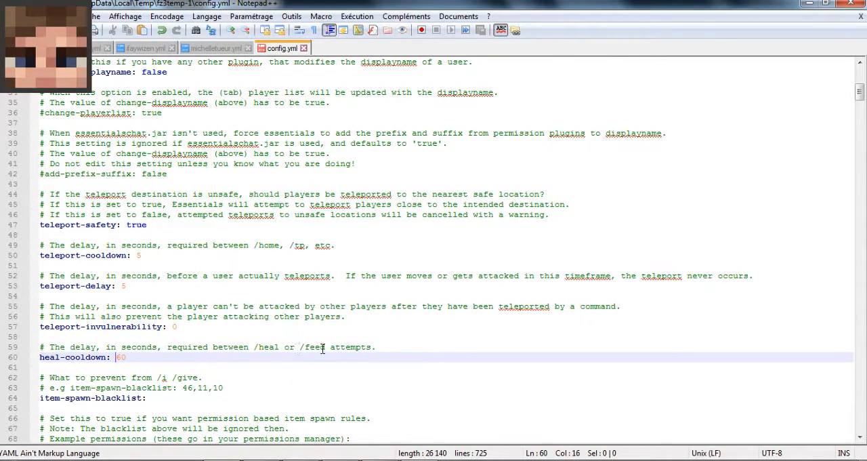
pyautogui.scroll(-2, 302, 352)
pyautogui.click(127, 336)
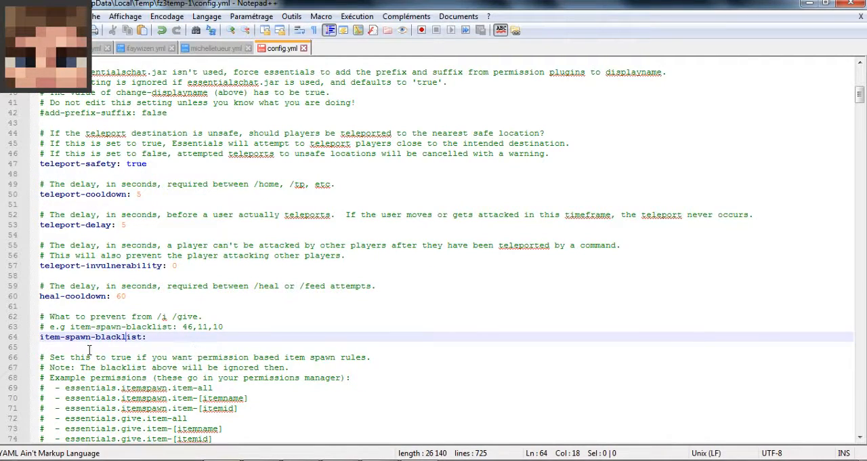
pyautogui.click(147, 337)
pyautogui.scroll(-4, 229, 346)
pyautogui.scroll(-3, 229, 295)
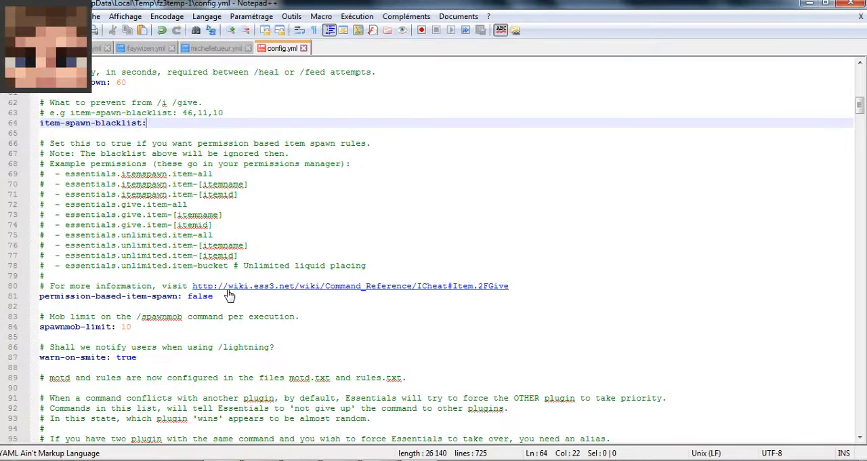
pyautogui.scroll(-3, 223, 301)
pyautogui.click(129, 234)
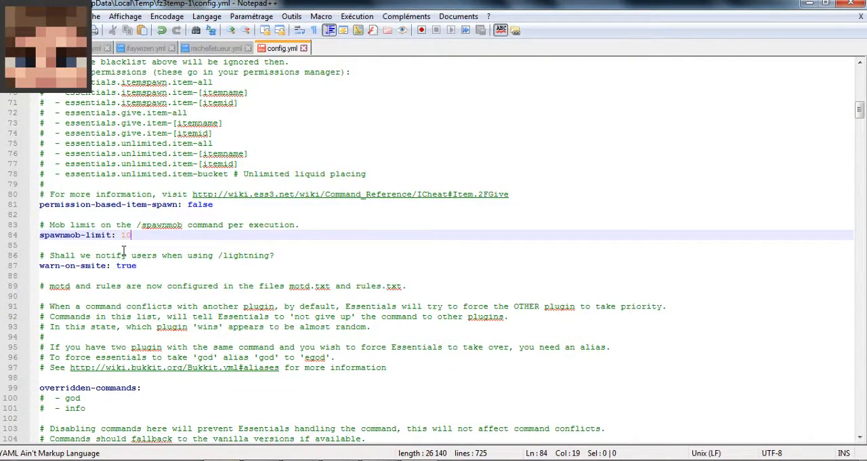
# - Switch to Minecraft and set the world time to day with the /day command
pyautogui.click(319, 457)
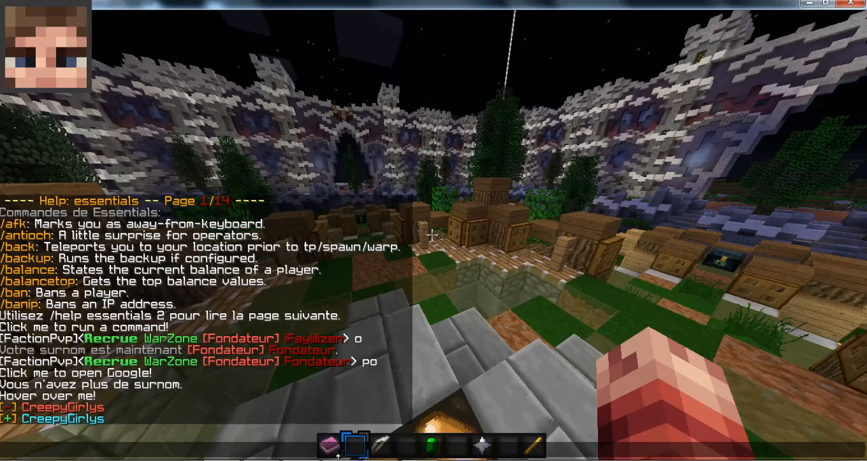
pyautogui.press('Escape')
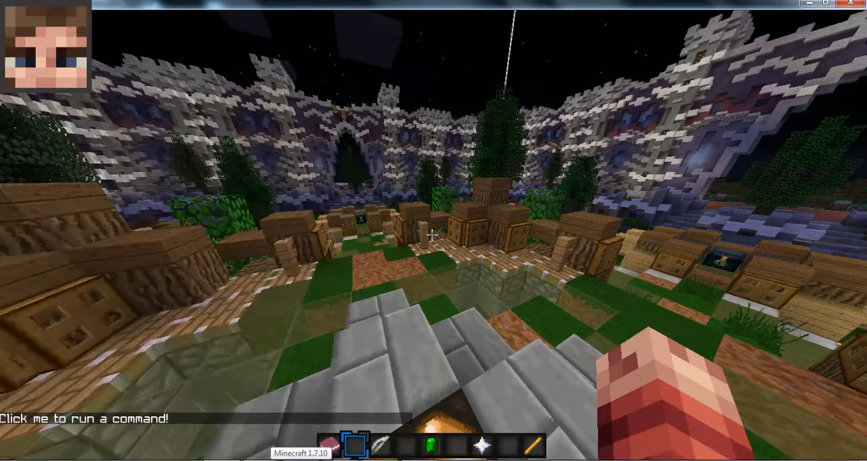
pyautogui.press('w')
pyautogui.press('/')
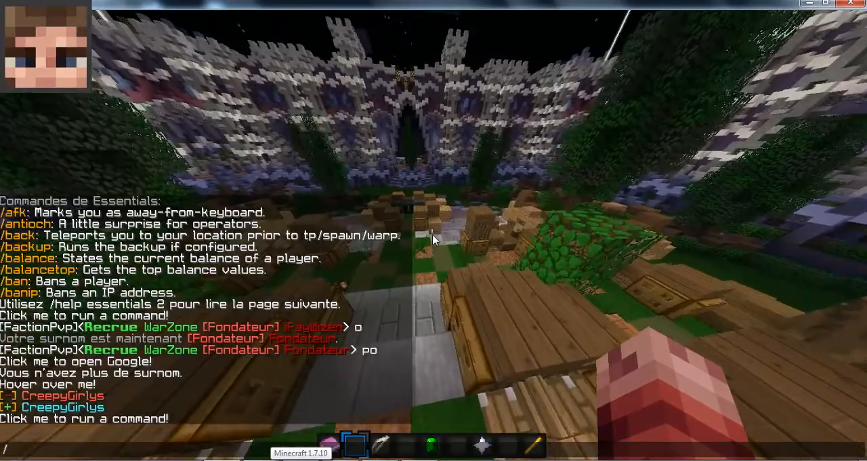
pyautogui.write('day')
pyautogui.press('Return')
# - Spawn ten pigs on the open ground with /mob pig 10
pyautogui.press('w')
pyautogui.press('/')
pyautogui.write('mob pig 10')
pyautogui.press('Return')
pyautogui.press('t')
pyautogui.press('Escape')
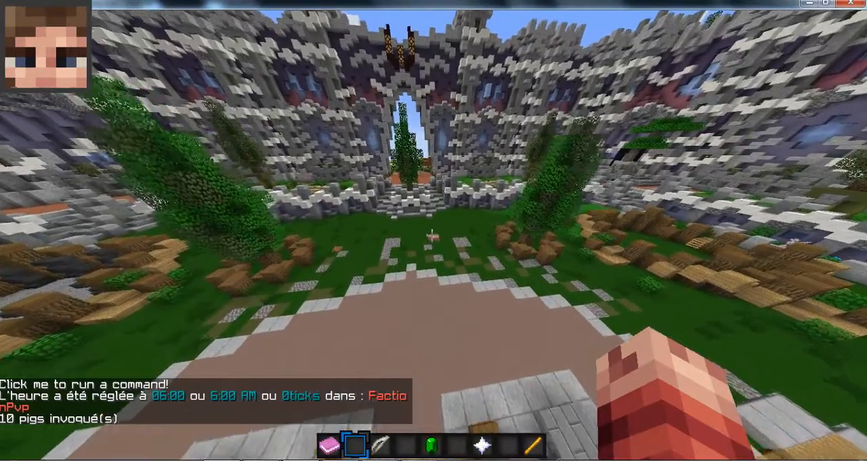
# - Test the spawnmob limit by running the /mob pig command again with an amount above the allowed maximum
pyautogui.press('w')
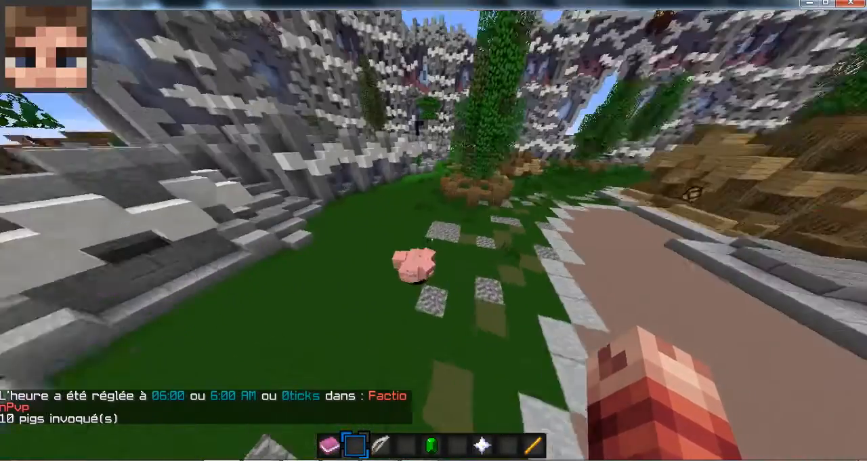
pyautogui.press('s')
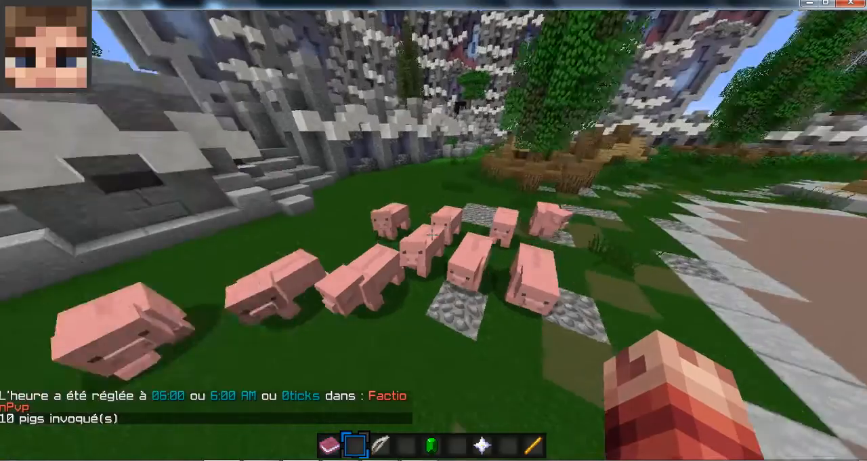
pyautogui.press('t')
pyautogui.press('Up')
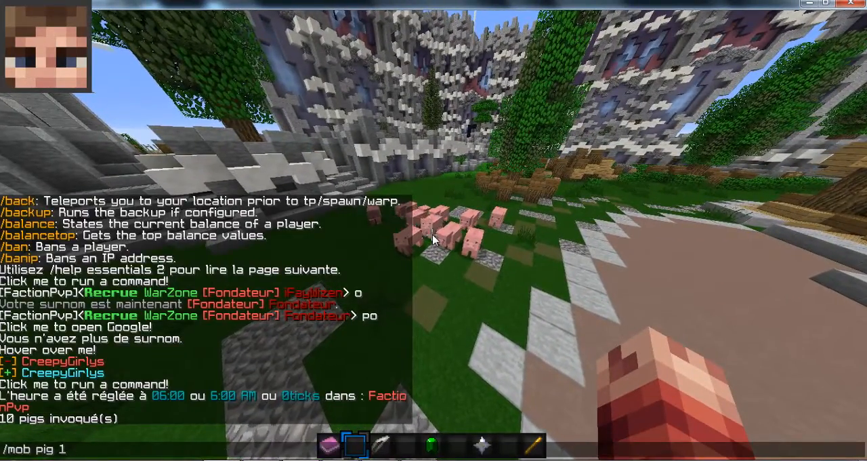
pyautogui.press('Return')
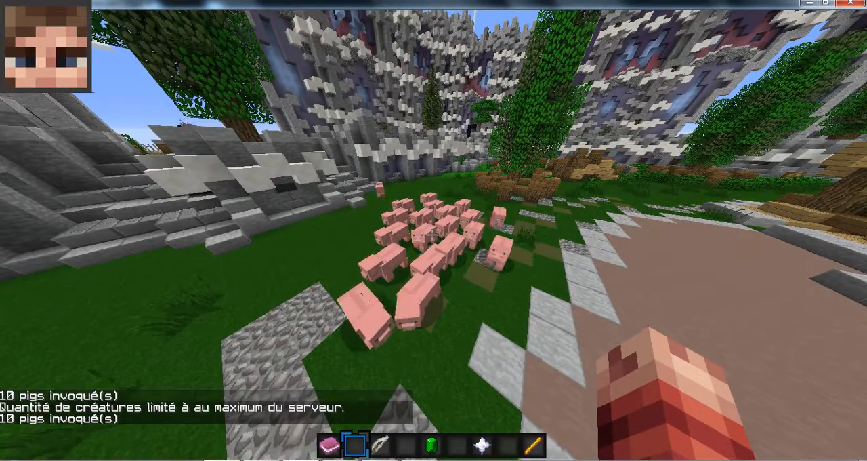
# - Remove the spawned pigs from the world with the /killall command
pyautogui.write('t/')
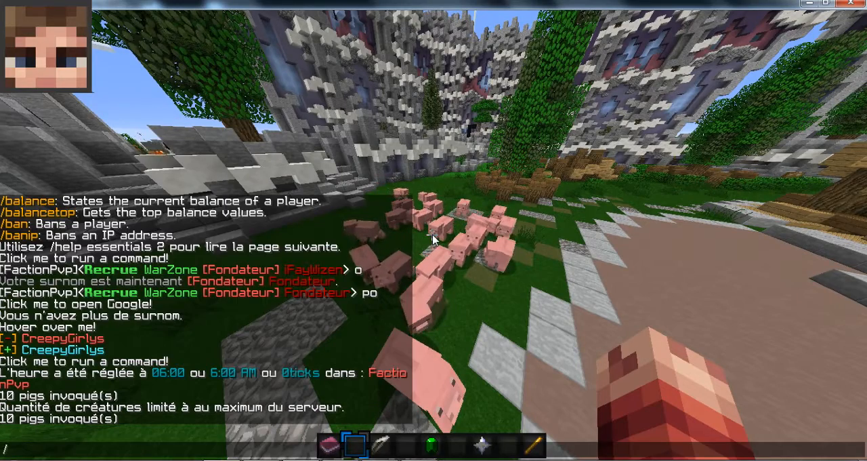
pyautogui.write('killall a')
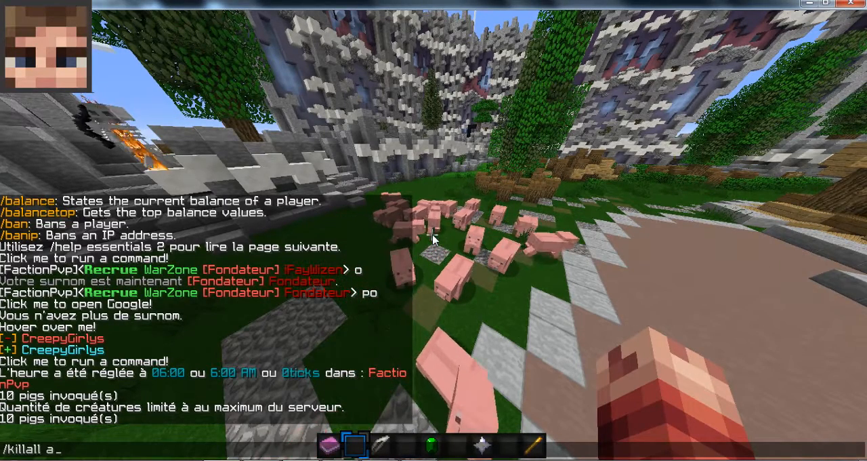
pyautogui.press('Return')
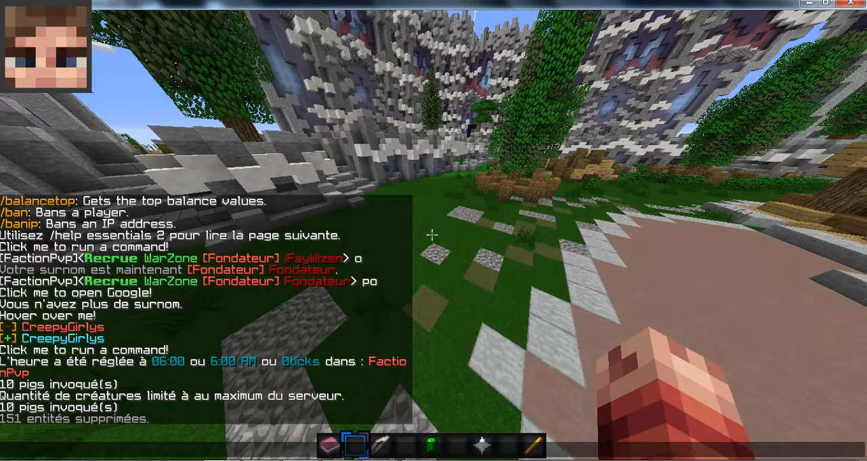
# - Switch to config.yml in Notepad++ and examine the settings from warn-on-smite through the command lists to the kits section
pyautogui.hotkey('alt', 'Tab')
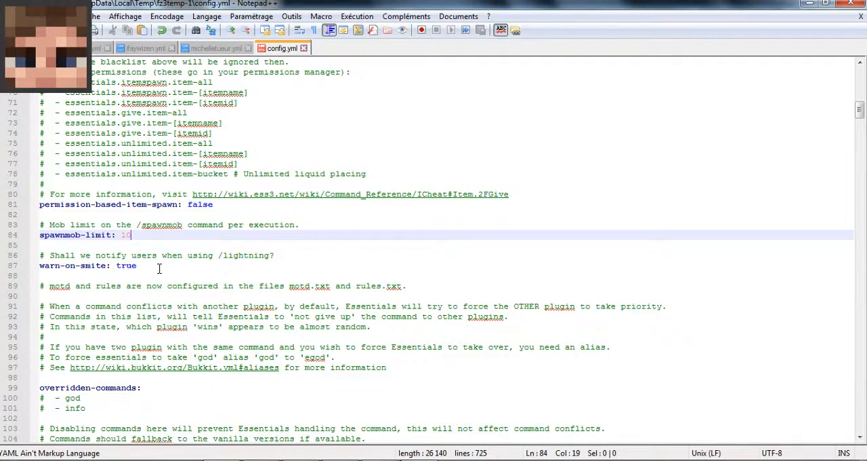
pyautogui.scroll(-3, 145, 312)
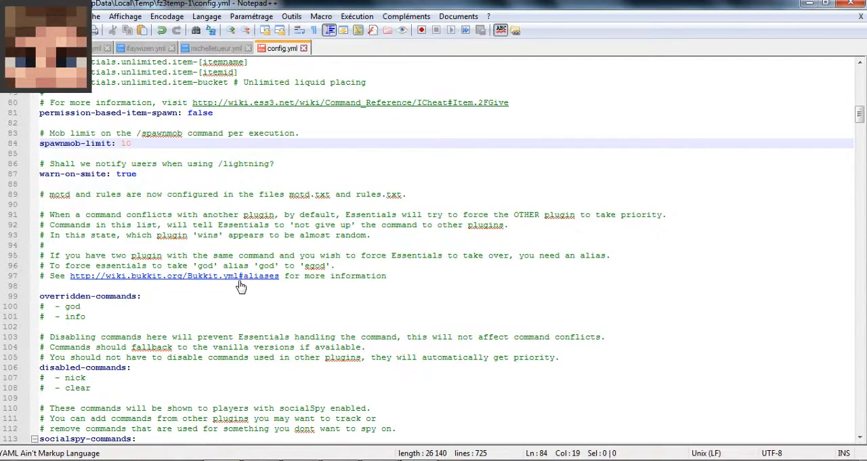
pyautogui.scroll(-3, 238, 270)
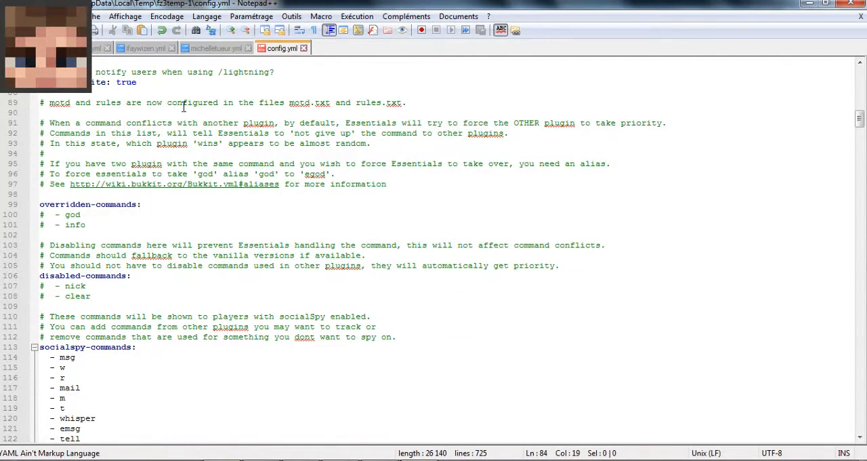
pyautogui.scroll(-9, 164, 261)
pyautogui.scroll(-20, 164, 258)
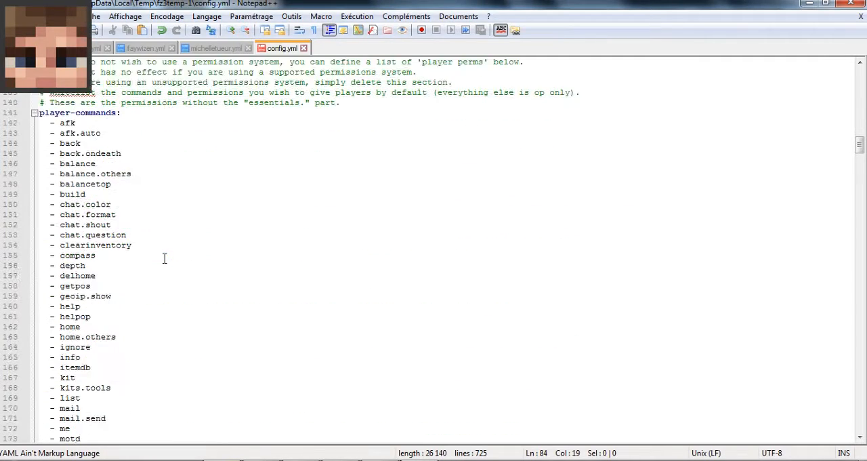
pyautogui.scroll(-6, 154, 233)
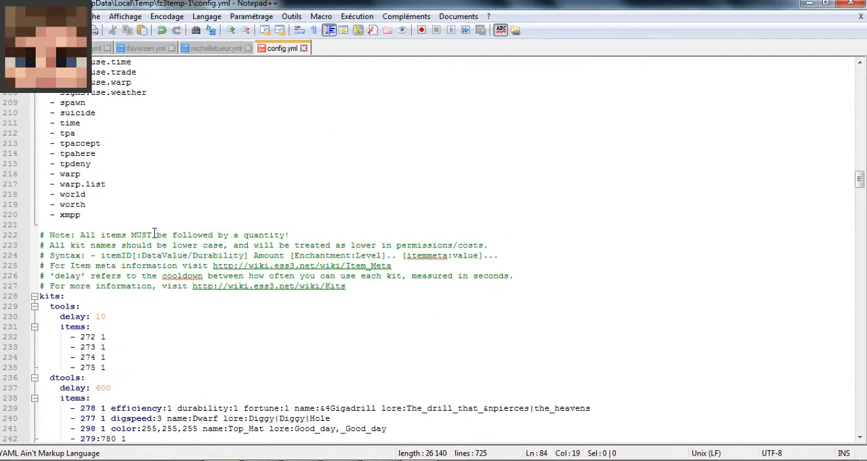
pyautogui.click(100, 356)
pyautogui.scroll(-3, 101, 346)
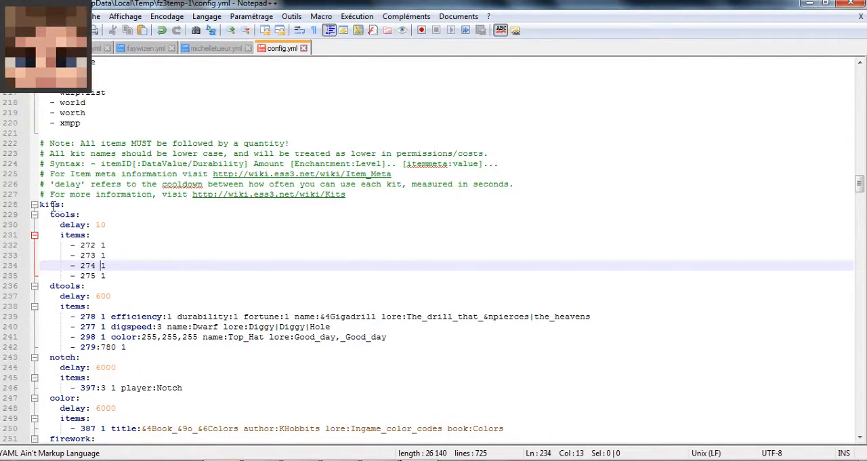
pyautogui.scroll(-3, 118, 325)
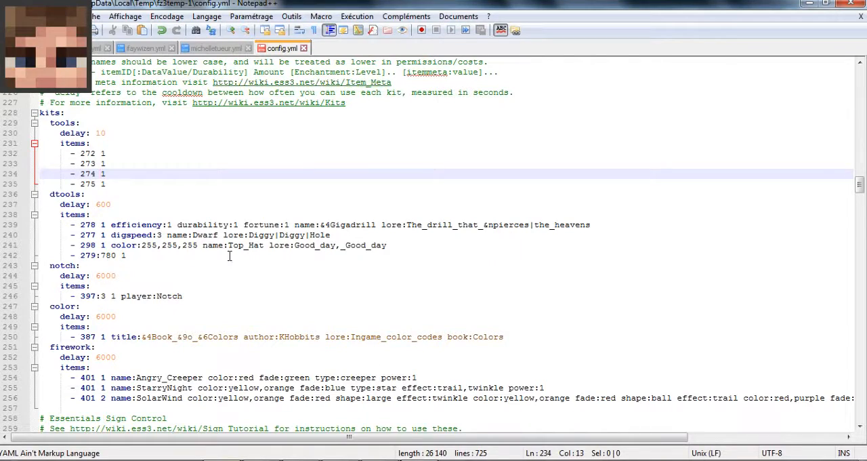
# - Examine the sign-use-per-second, backup, per-warp-permission and /list group settings in config.yml
pyautogui.scroll(-15, 233, 279)
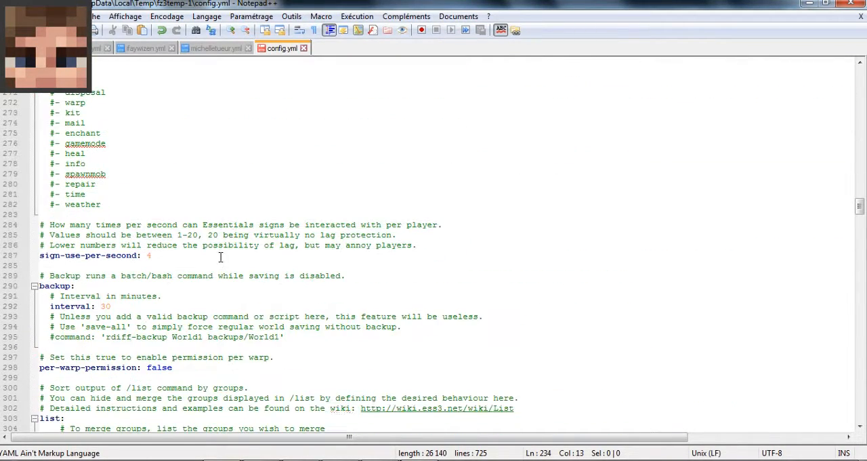
pyautogui.scroll(-3, 98, 308)
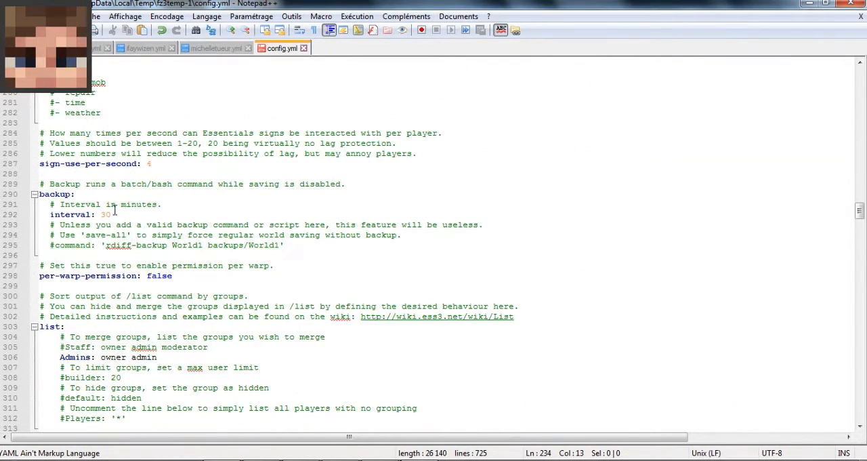
pyautogui.click(145, 166)
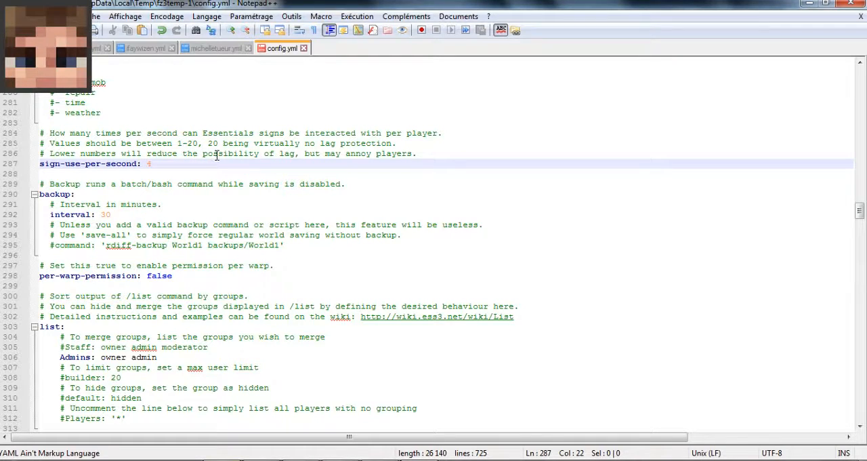
pyautogui.scroll(-1, 216, 156)
pyautogui.scroll(-3, 215, 176)
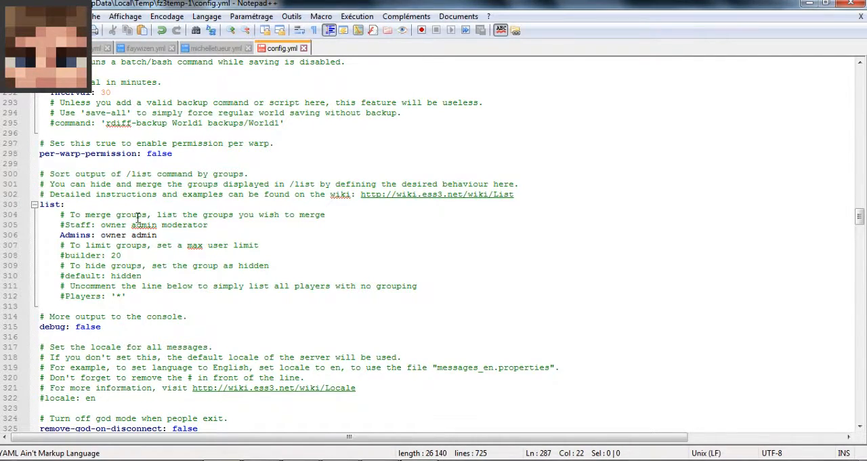
pyautogui.click(139, 259)
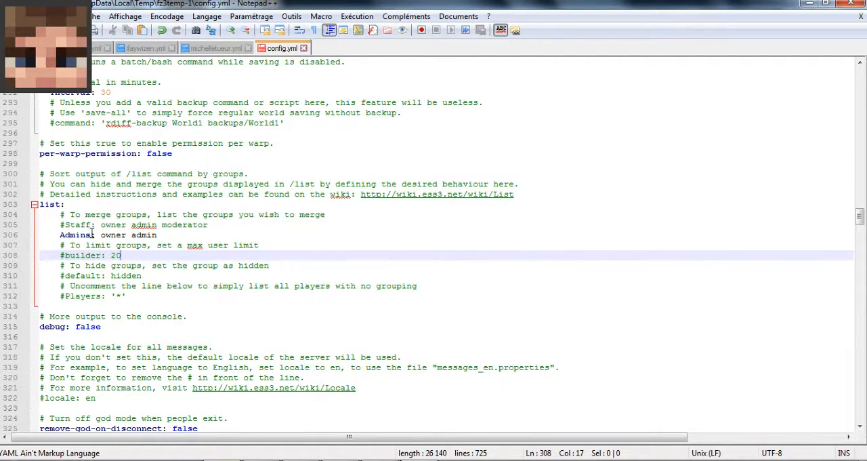
pyautogui.scroll(-2, 226, 287)
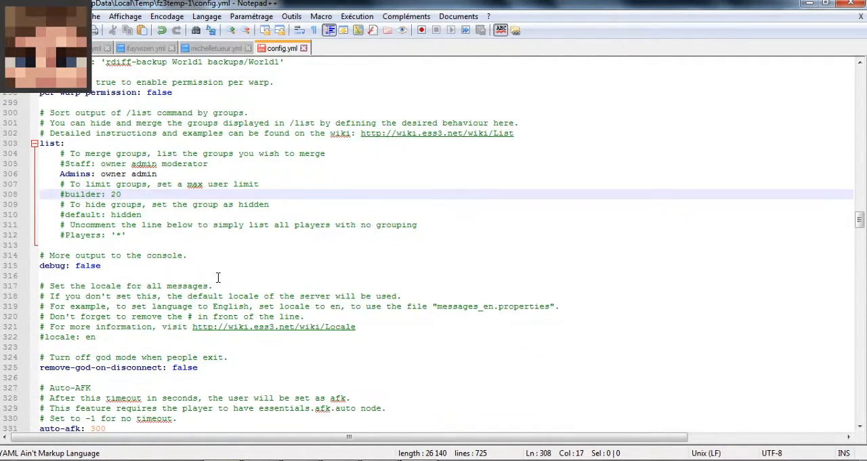
# - Locate the auto-afk setting in config.yml, then set the player as AFK in Minecraft with the /afk command
pyautogui.scroll(-8, 218, 277)
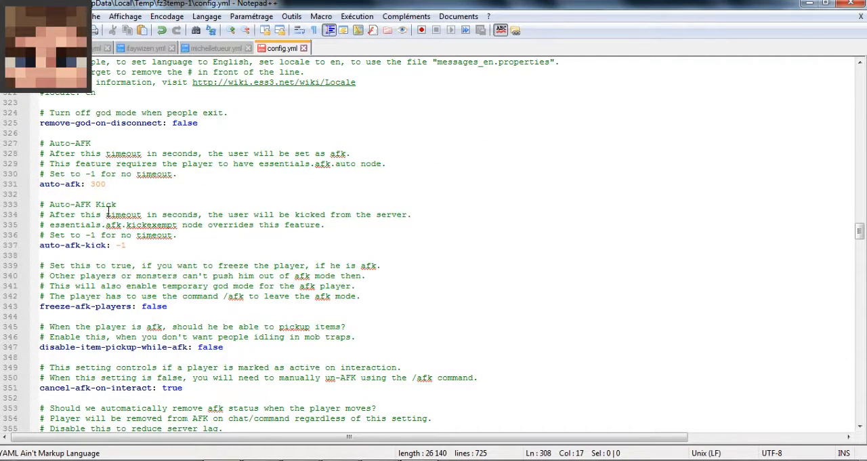
pyautogui.click(104, 184)
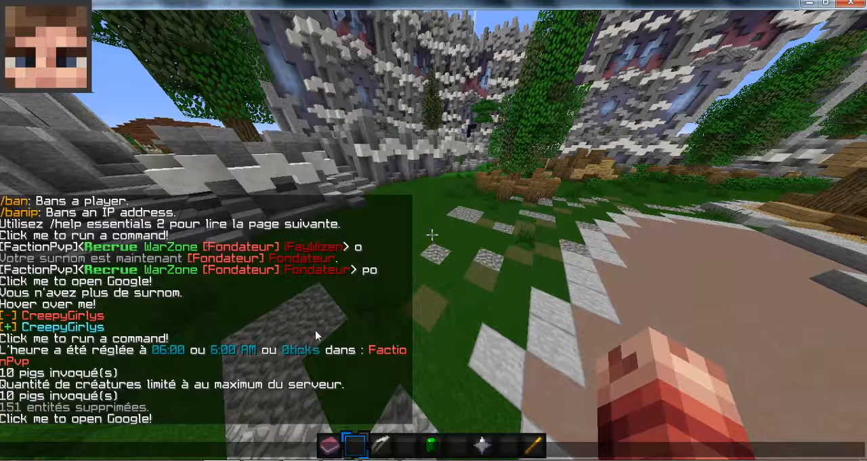
pyautogui.write('/afk')
pyautogui.press('Return')
pyautogui.press('t')
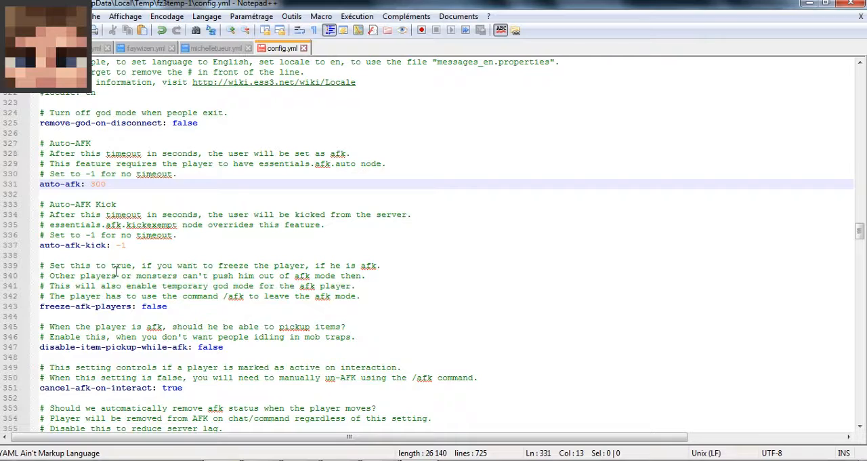
# - Examine the freeze-afk-players setting in config.yml and check the AFK message in the Minecraft chat
pyautogui.doubleClick(153, 307)
pyautogui.click(153, 306)
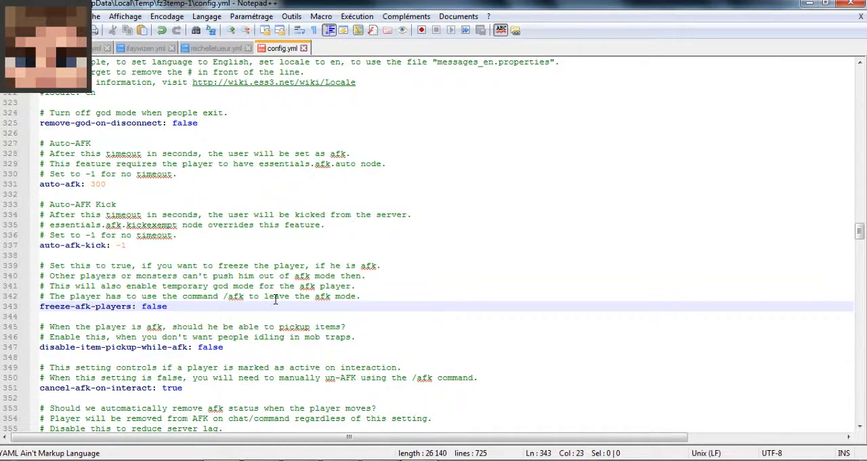
pyautogui.hotkey('alt', 'Tab')
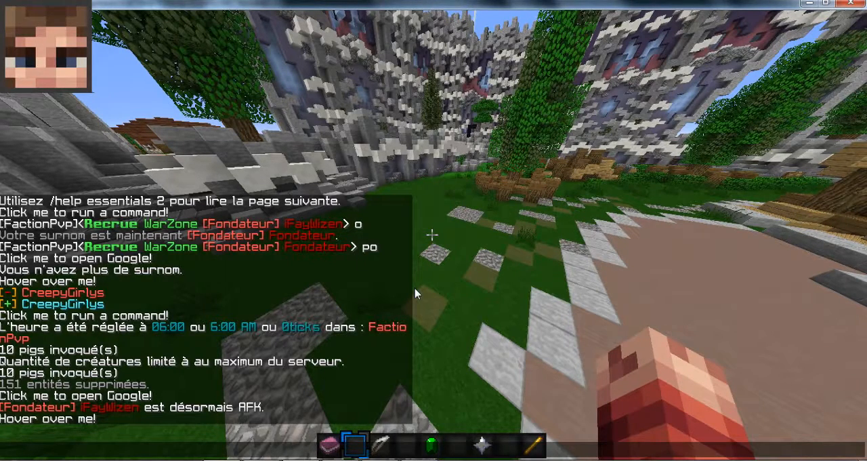
pyautogui.write('/afk')
pyautogui.press('Escape')
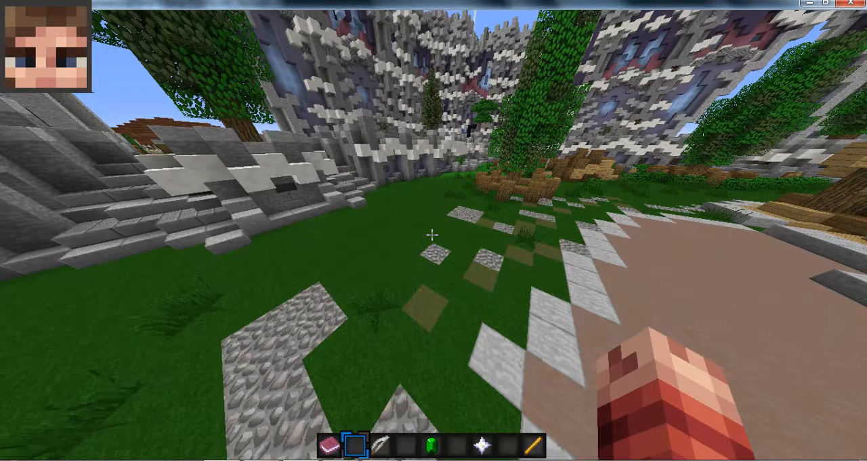
pyautogui.press('t')
pyautogui.hotkey('alt', 'Tab')
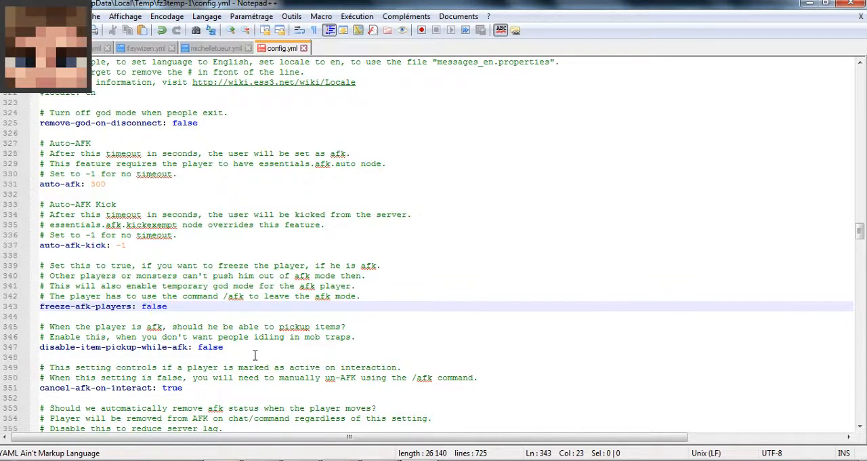
# - Set cancel-afk-on-interact to false in config.yml
pyautogui.scroll(-2, 195, 364)
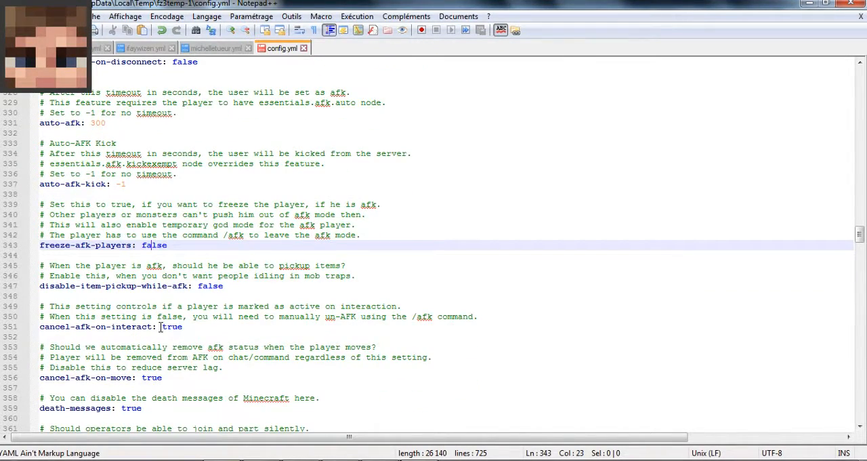
pyautogui.scroll(-1, 161, 326)
pyautogui.moveTo(76, 294); pyautogui.dragTo(149, 295)
pyautogui.click(186, 295)
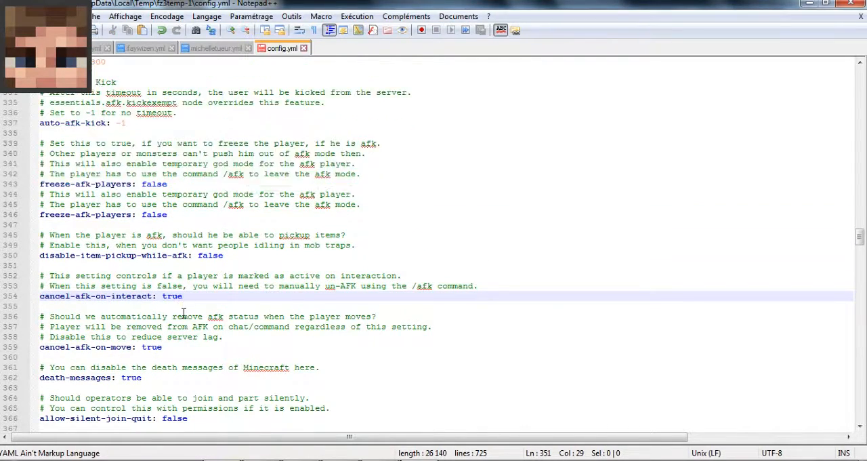
pyautogui.scroll(-3, 181, 310)
pyautogui.doubleClick(181, 204)
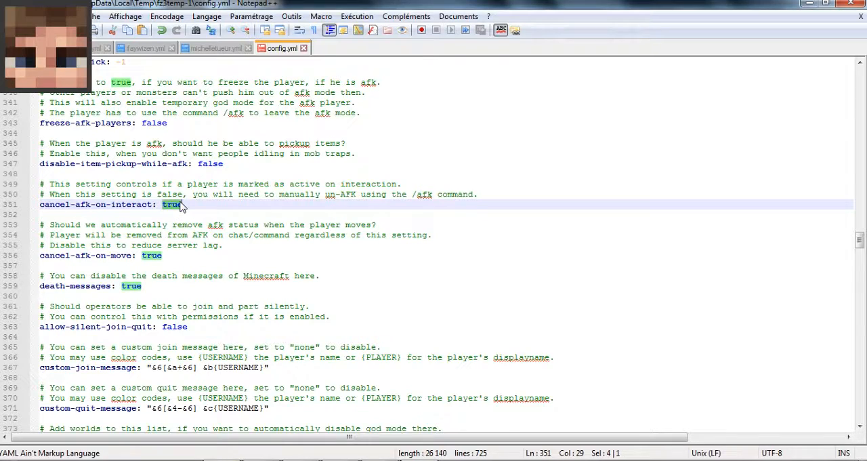
pyautogui.write('false')
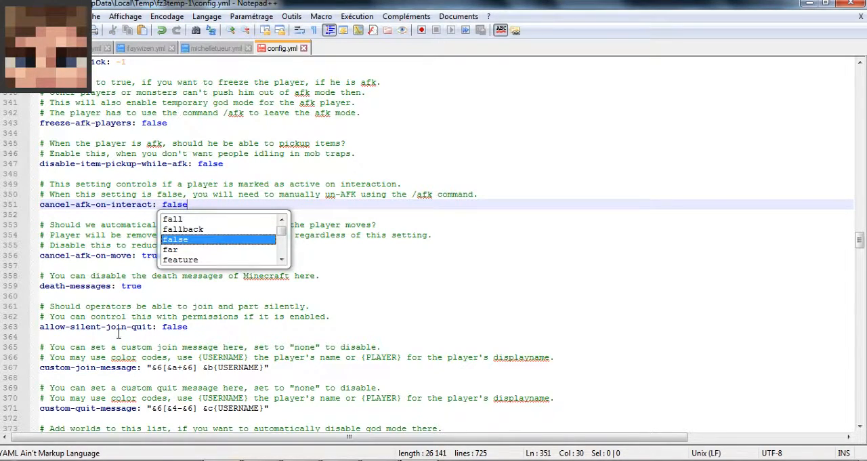
pyautogui.click(119, 335)
# - Examine the death-messages, allow-silent-join-quit and custom-join-message settings in config.yml
pyautogui.doubleClick(135, 286)
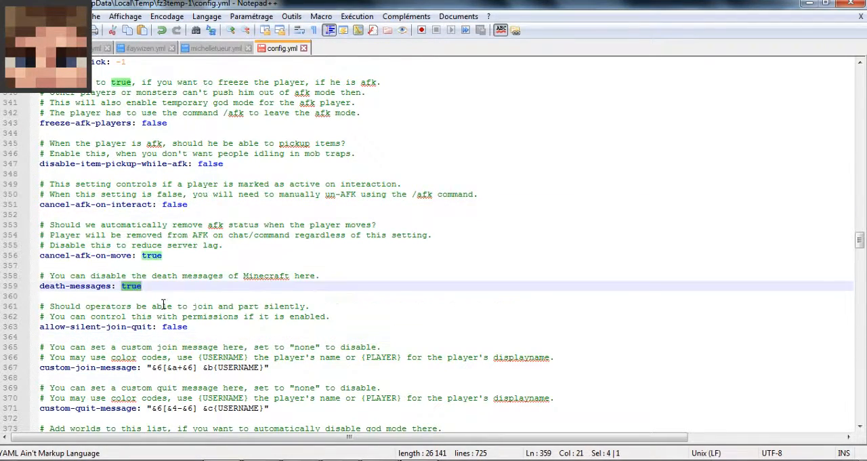
pyautogui.click(220, 306)
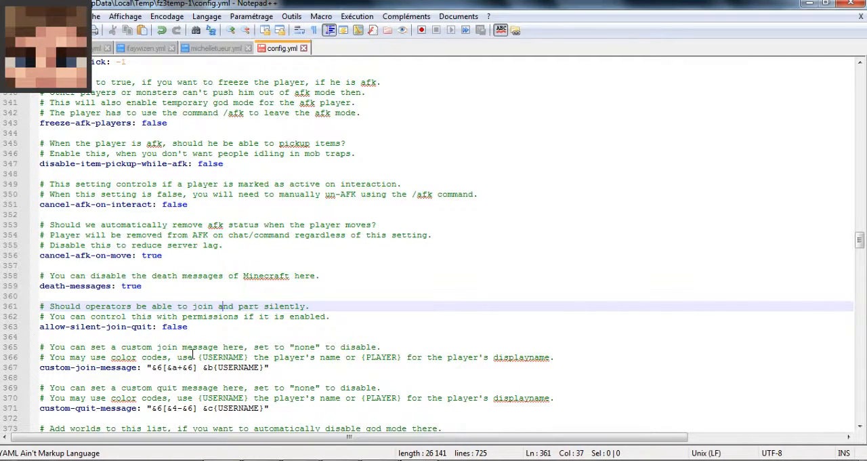
pyautogui.scroll(-3, 193, 357)
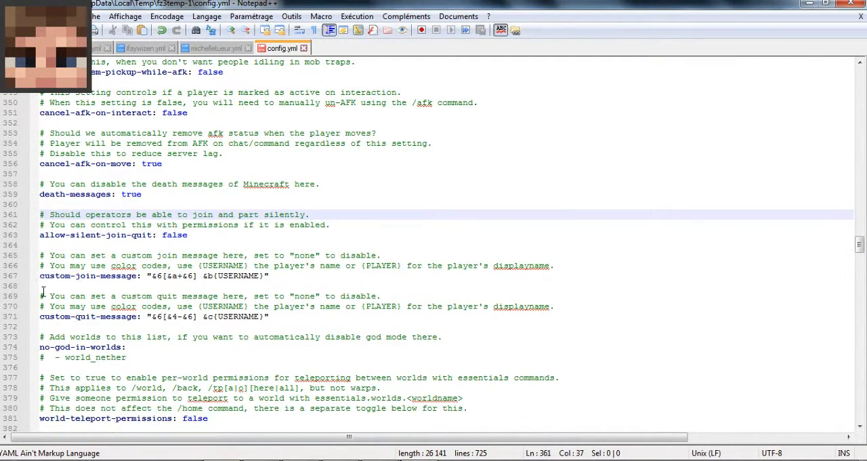
pyautogui.click(50, 275)
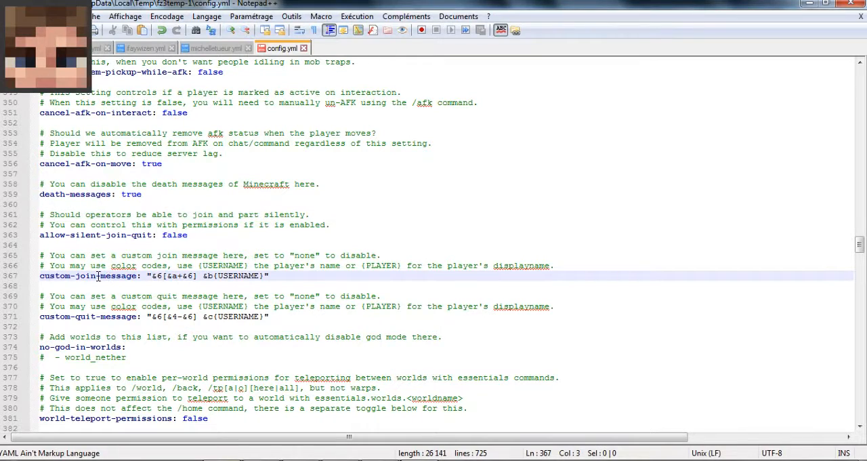
pyautogui.moveTo(49, 275); pyautogui.dragTo(136, 275)
pyautogui.click(207, 275)
# - Compare the join message in the Minecraft chat with custom-join-message in config.yml, selecting its USERNAME placeholder
pyautogui.hotkey('alt', 'Tab')
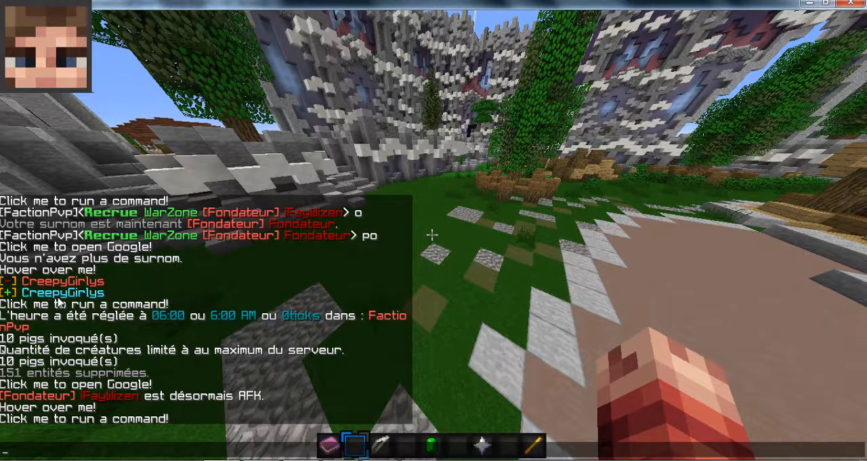
pyautogui.hotkey('alt', 'Tab')
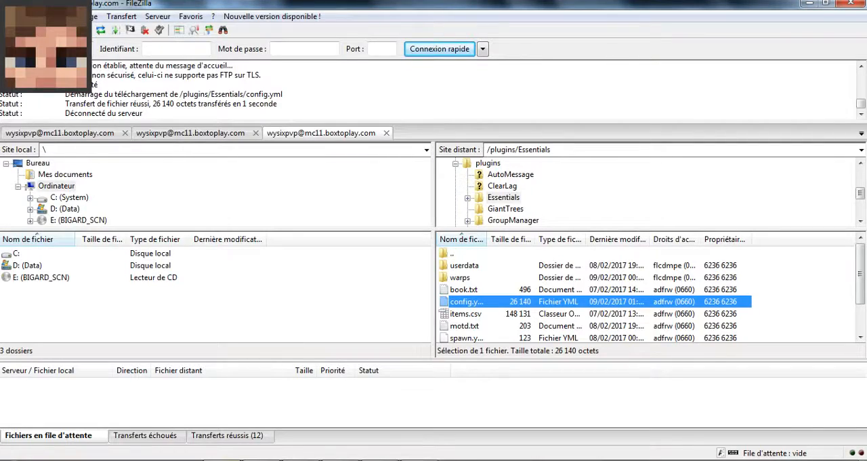
pyautogui.hotkey('alt', 'Tab')
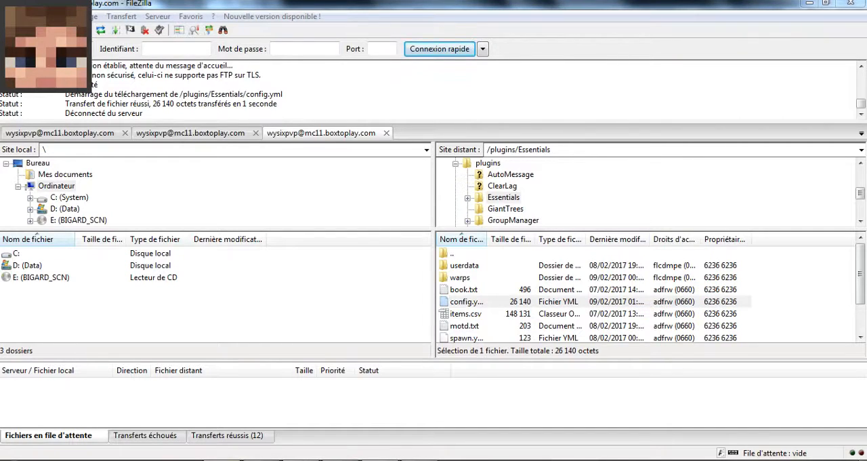
pyautogui.hotkey('alt', 'Tab')
pyautogui.hotkey('alt', 'Tab')
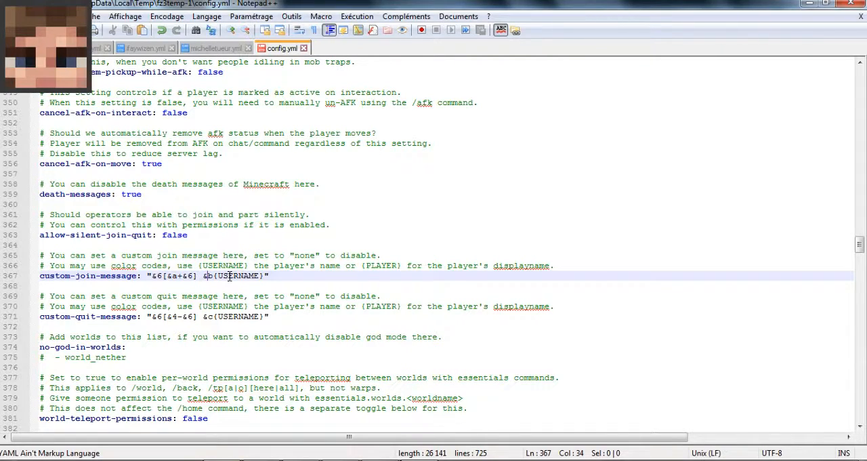
pyautogui.moveTo(215, 276); pyautogui.dragTo(261, 275)
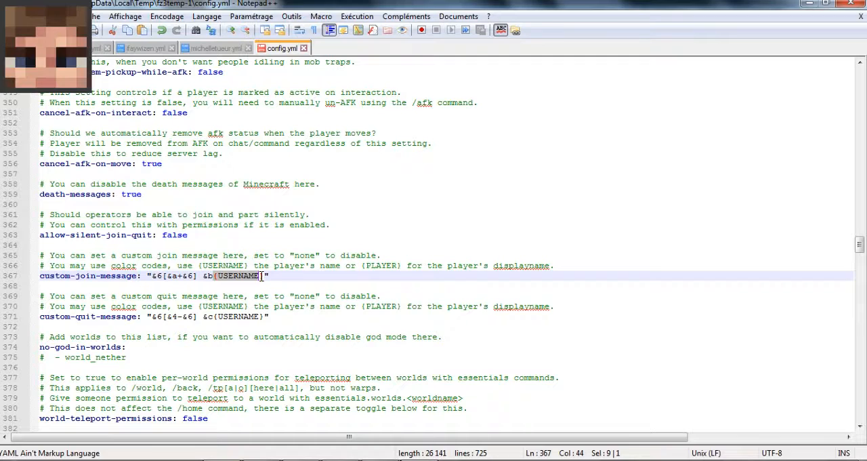
# - Examine the custom-quit-message setting in config.yml, selecting its bracketed color-code prefix
pyautogui.click(268, 276)
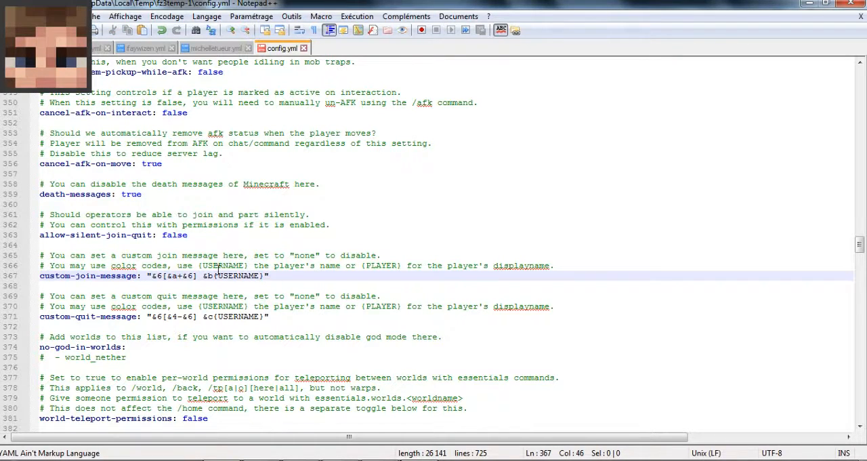
pyautogui.moveTo(152, 316); pyautogui.dragTo(198, 316)
pyautogui.click(205, 316)
# - Examine the repair-enchanted setting in config.yml, selecting its value
pyautogui.scroll(-4, 218, 316)
pyautogui.scroll(-5, 215, 309)
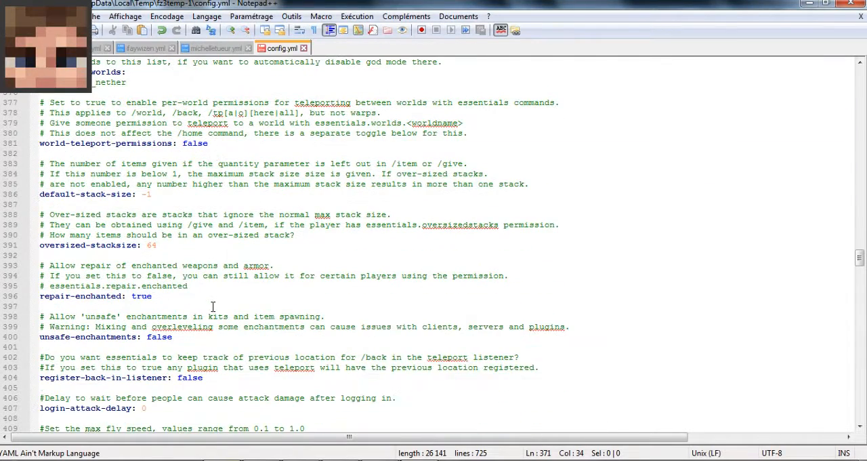
pyautogui.doubleClick(146, 296)
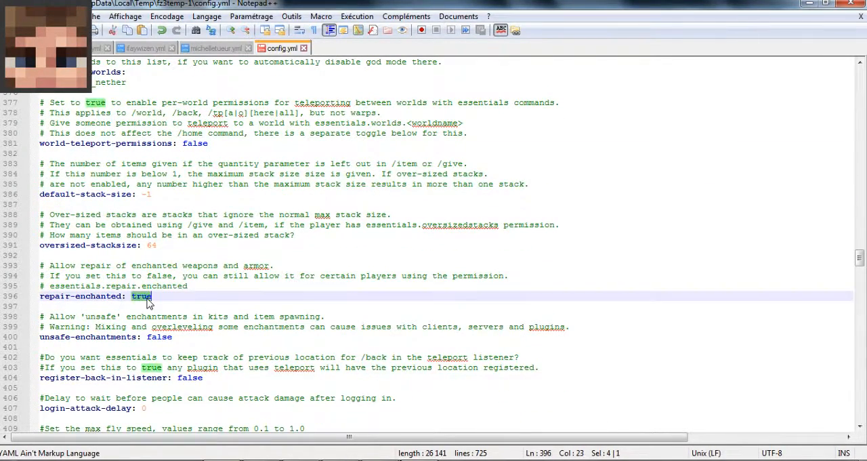
pyautogui.click(204, 296)
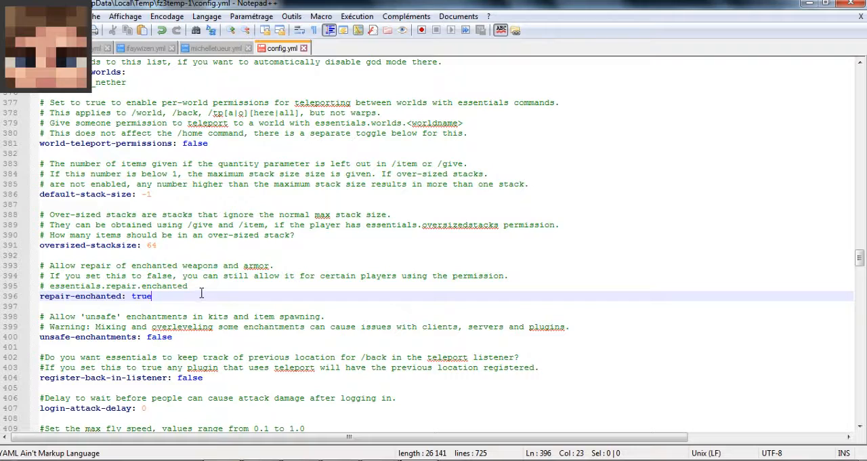
# - Examine the max-tempban-time and mails-per-minute settings in config.yml
pyautogui.scroll(-10, 179, 311)
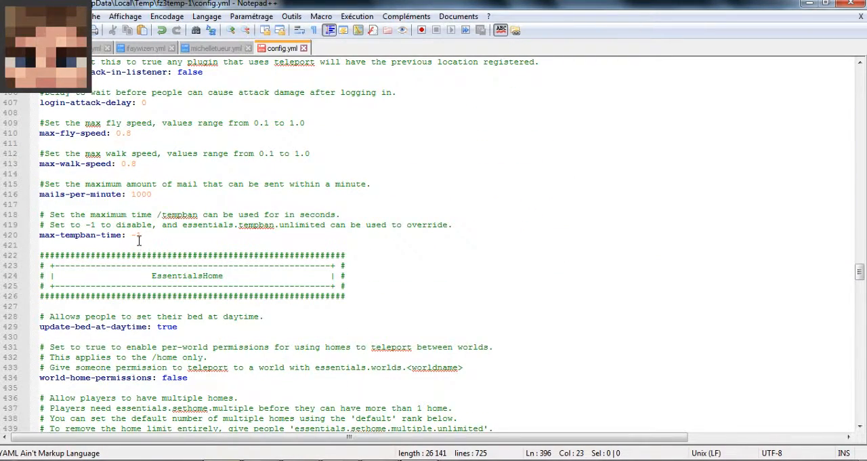
pyautogui.click(144, 234)
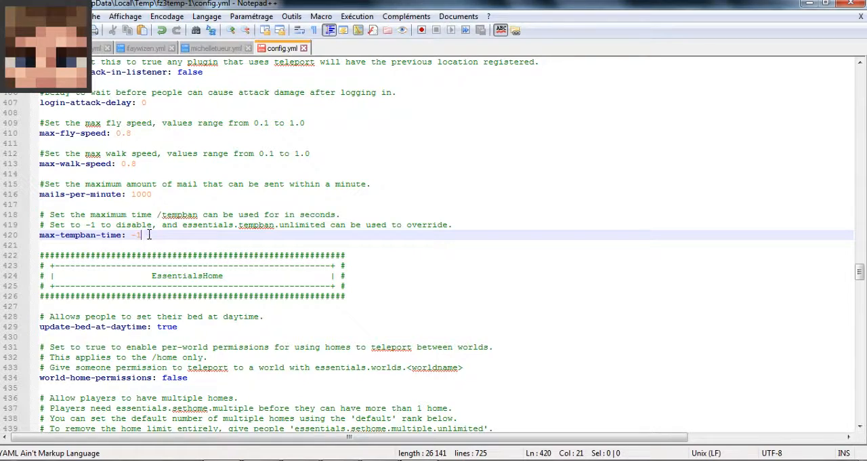
pyautogui.click(143, 193)
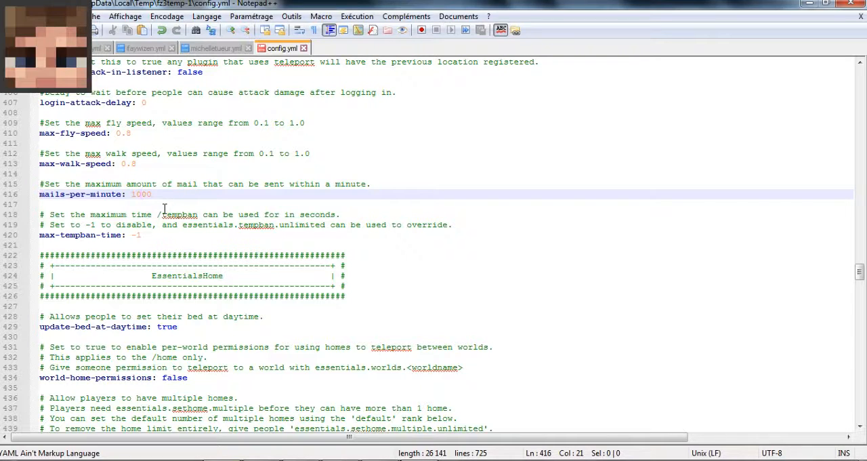
# - Examine the EssentialsHome settings, covering update-bed-at-daytime, the default, vip and staff limits of sethome-multiple, and tpa-accept-cancellation
pyautogui.scroll(-3, 164, 209)
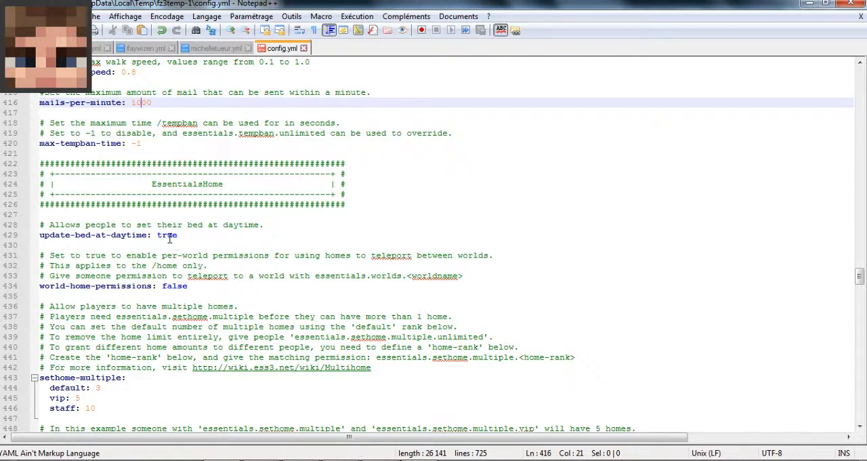
pyautogui.scroll(-4, 169, 239)
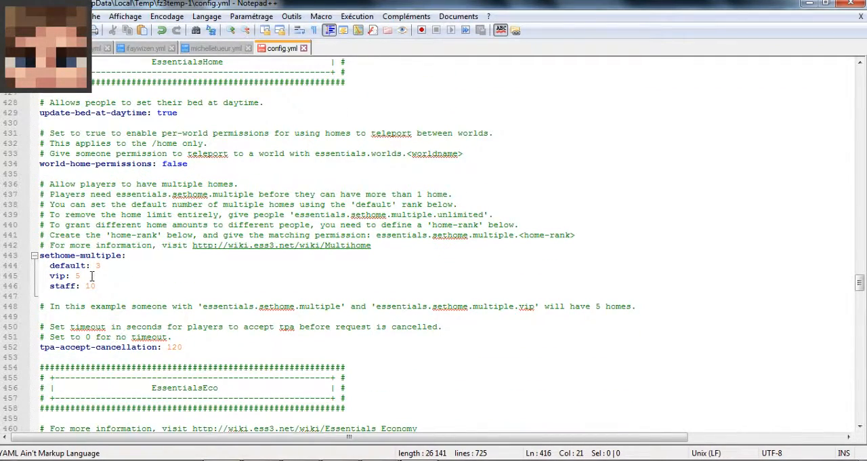
pyautogui.click(75, 265)
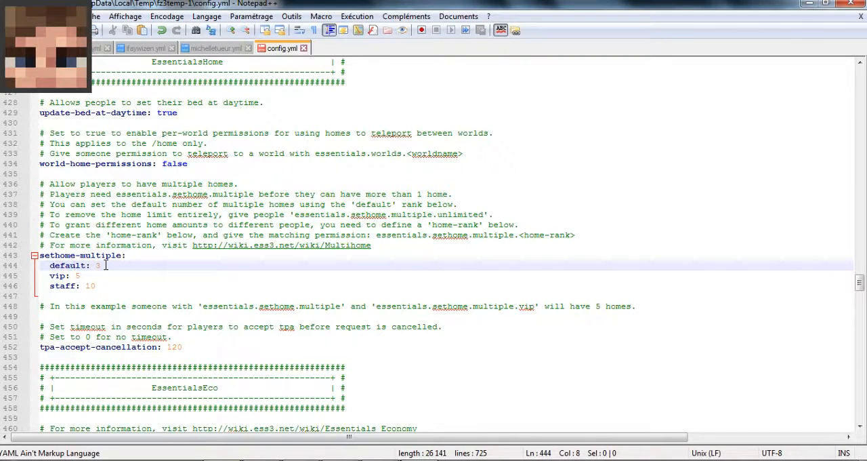
pyautogui.click(106, 275)
pyautogui.click(107, 285)
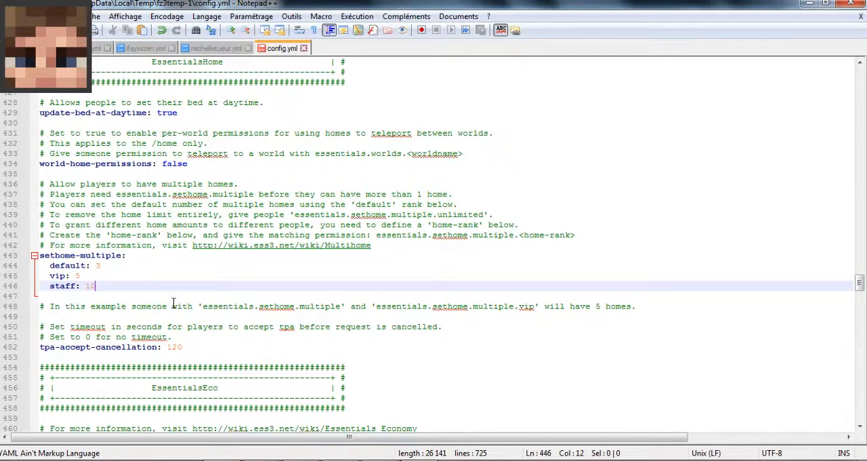
pyautogui.scroll(-3, 173, 302)
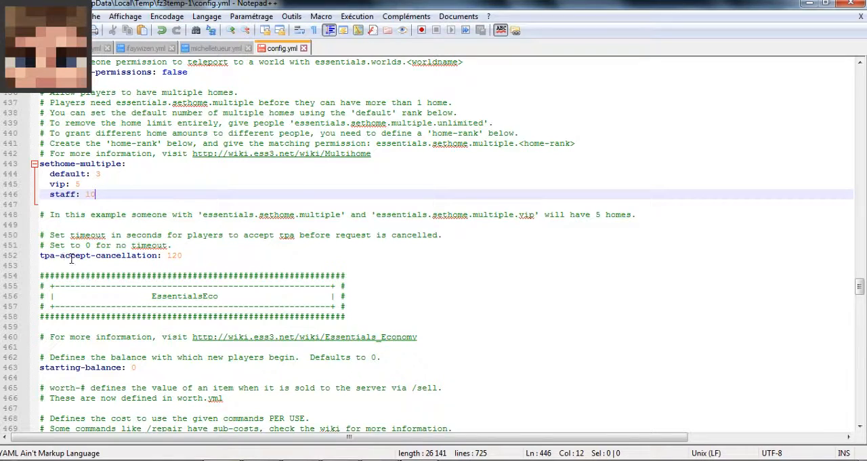
pyautogui.click(332, 459)
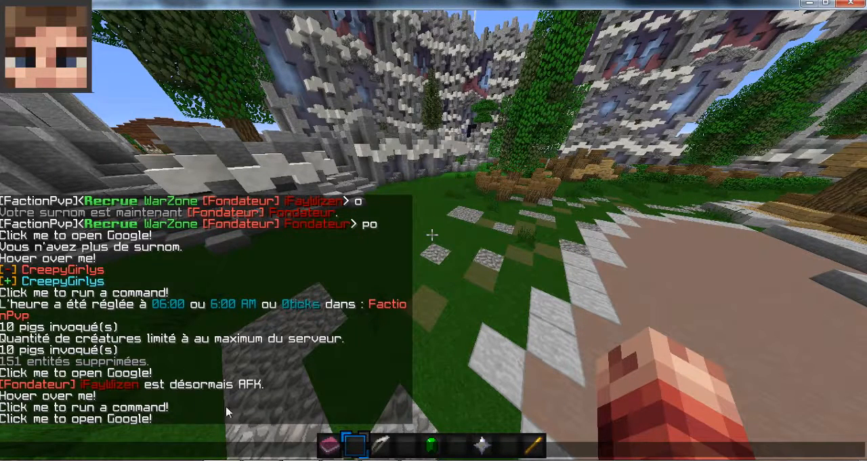
pyautogui.click(278, 459)
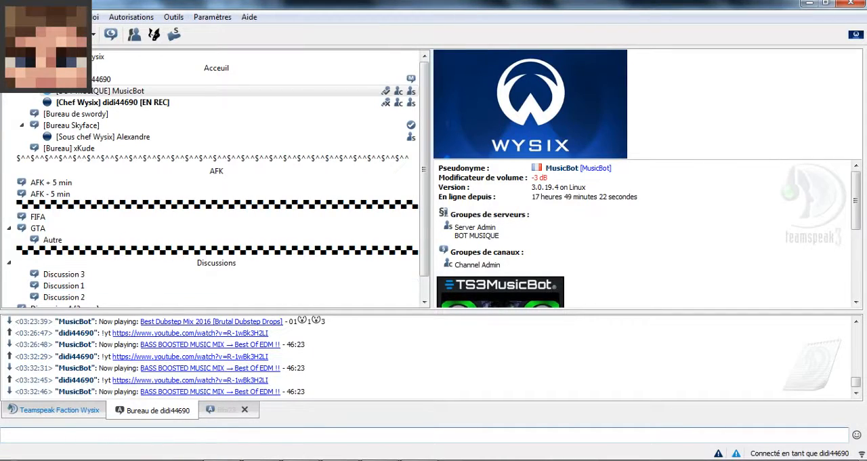
pyautogui.click(231, 459)
pyautogui.click(261, 459)
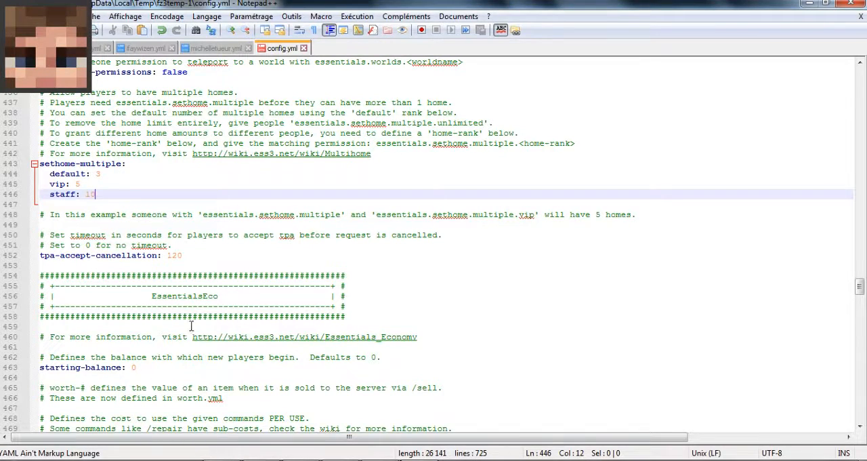
# - Examine the starting-balance and currency-symbol settings in the EssentialsEco section of config.yml
pyautogui.scroll(-2, 173, 355)
pyautogui.moveTo(42, 306); pyautogui.dragTo(136, 305)
pyautogui.click(136, 305)
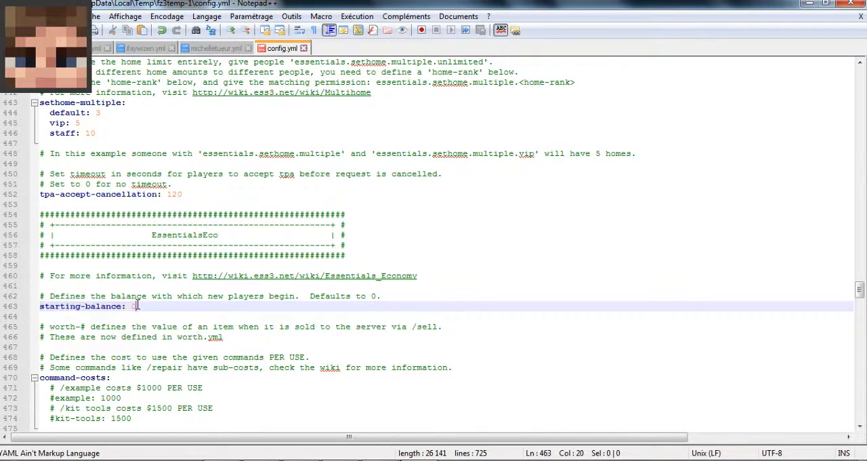
pyautogui.scroll(-4, 117, 337)
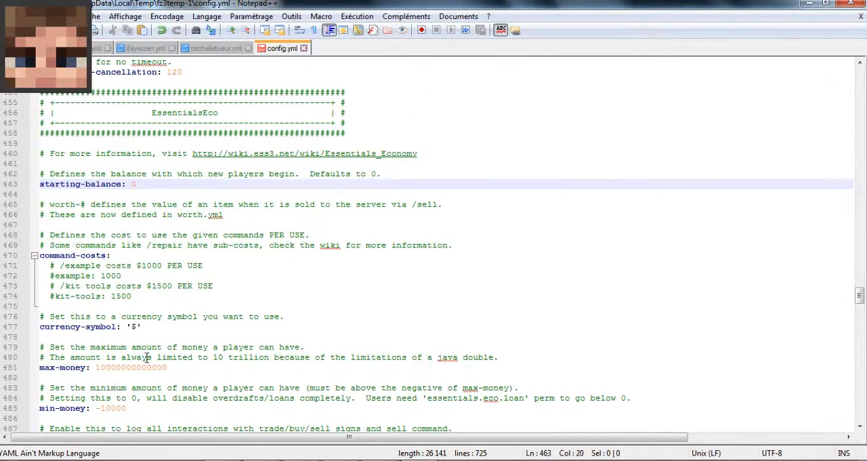
pyautogui.click(134, 327)
# - Switch to Minecraft, run /money in the chat to check the currency symbol, and return to config.yml
pyautogui.click(348, 459)
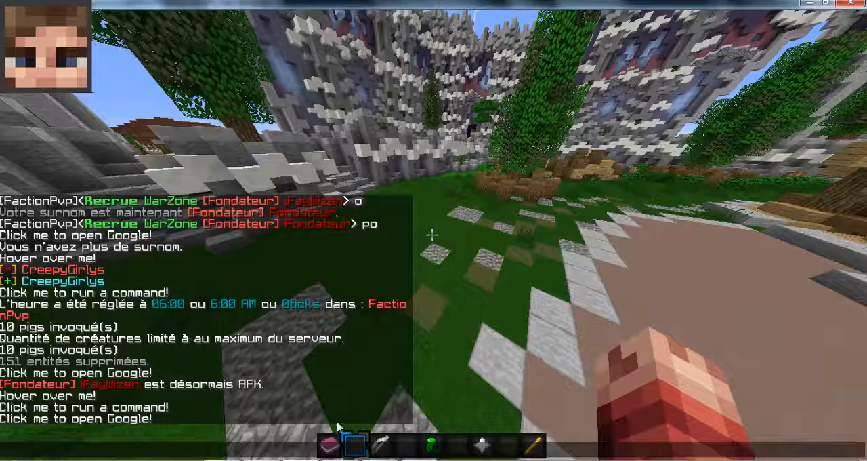
pyautogui.write('/money')
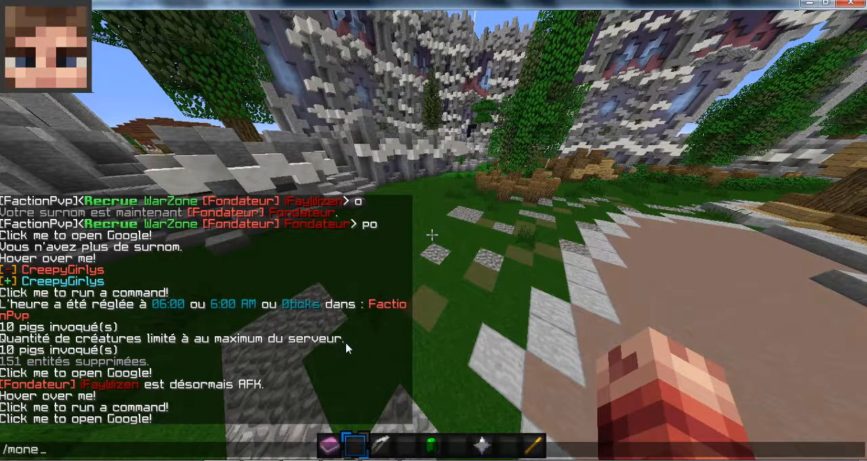
pyautogui.press('Return')
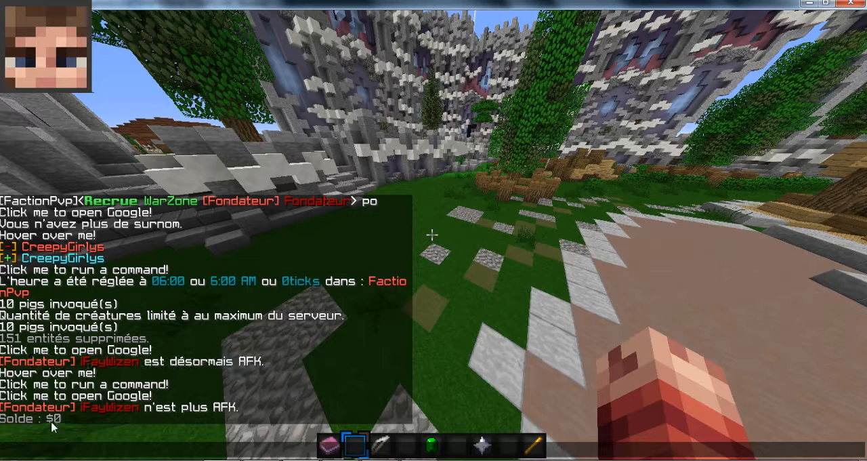
pyautogui.click(421, 459)
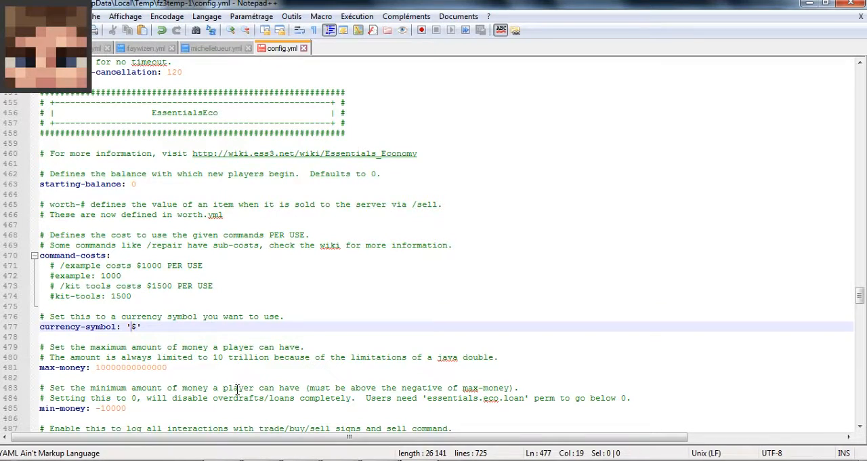
# - Examine the max-money and min-money limits in config.yml
pyautogui.click(99, 367)
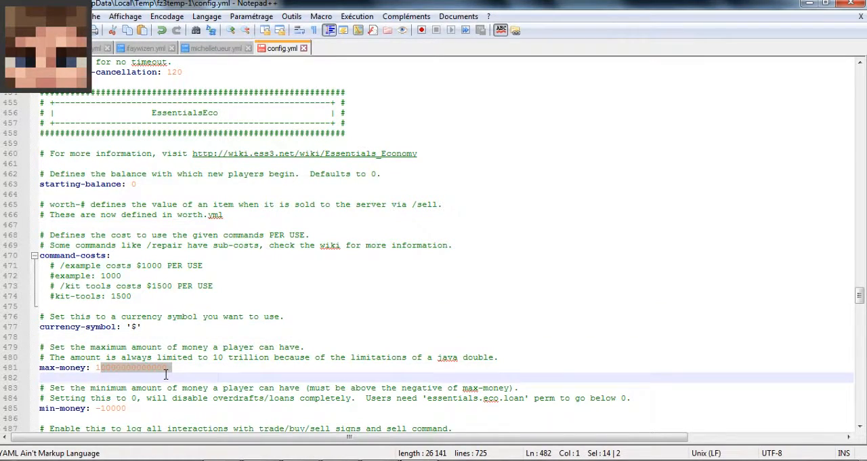
pyautogui.click(242, 358)
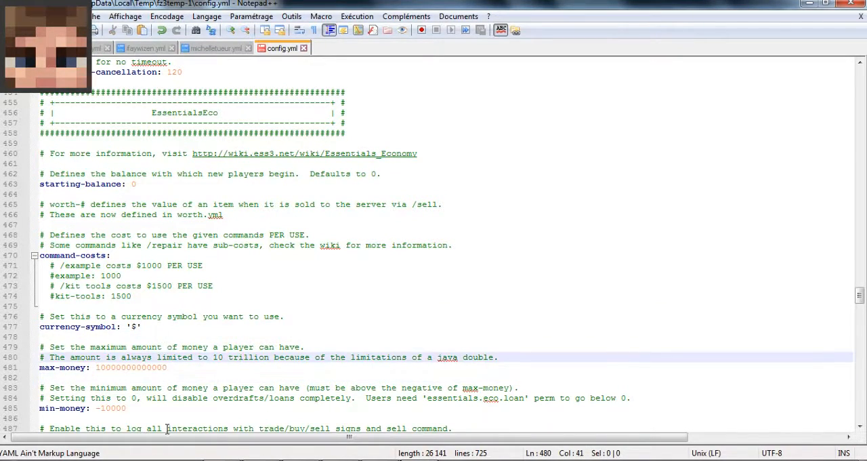
pyautogui.click(112, 408)
pyautogui.scroll(-5, 154, 367)
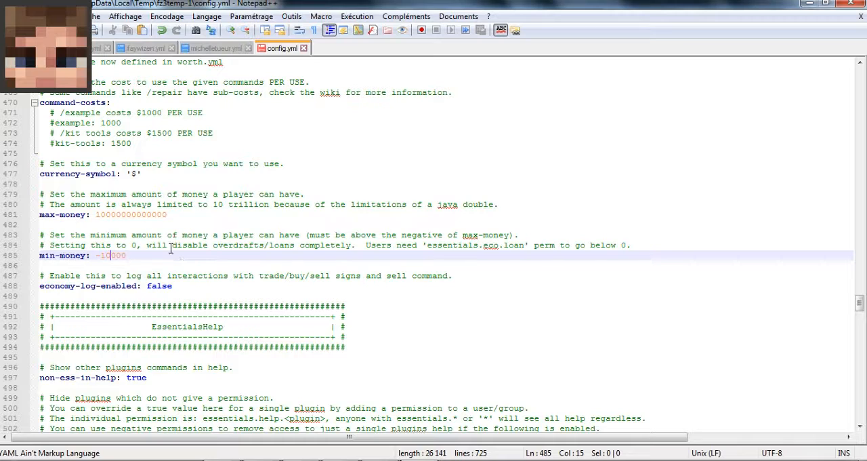
# - Examine the chat format settings in the EssentialsChat section, selecting the commented-out format value with the GROUP placeholder
pyautogui.scroll(-4, 145, 283)
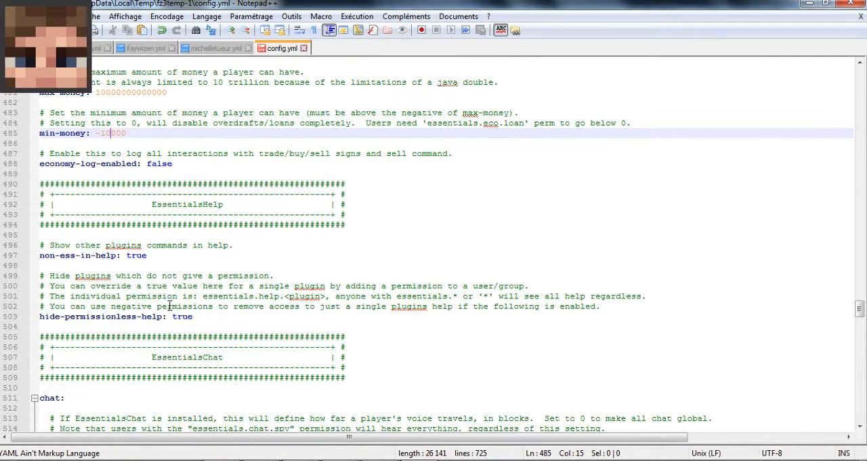
pyautogui.scroll(-3, 181, 341)
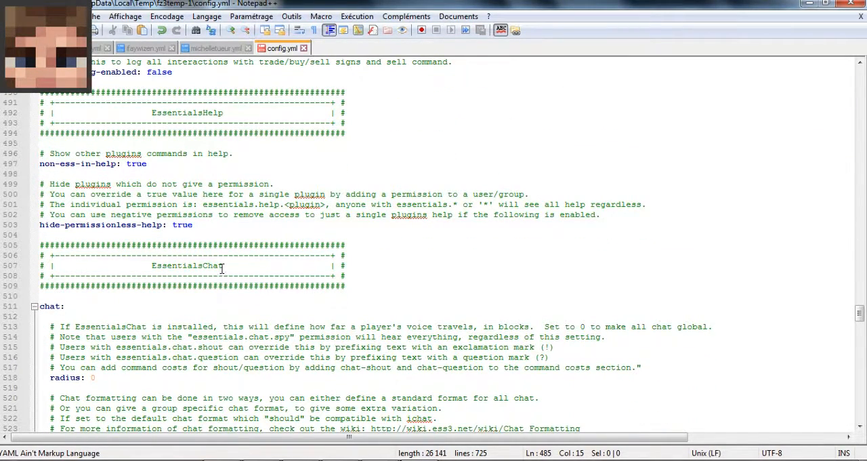
pyautogui.scroll(-4, 221, 269)
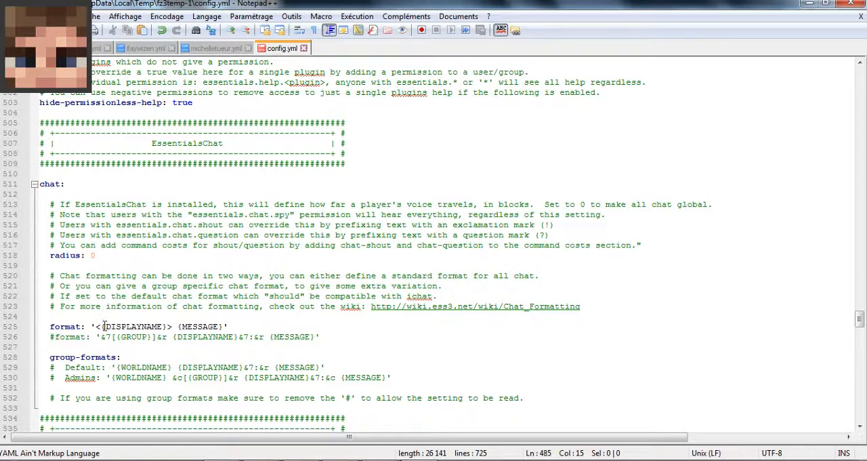
pyautogui.moveTo(101, 336); pyautogui.dragTo(313, 337)
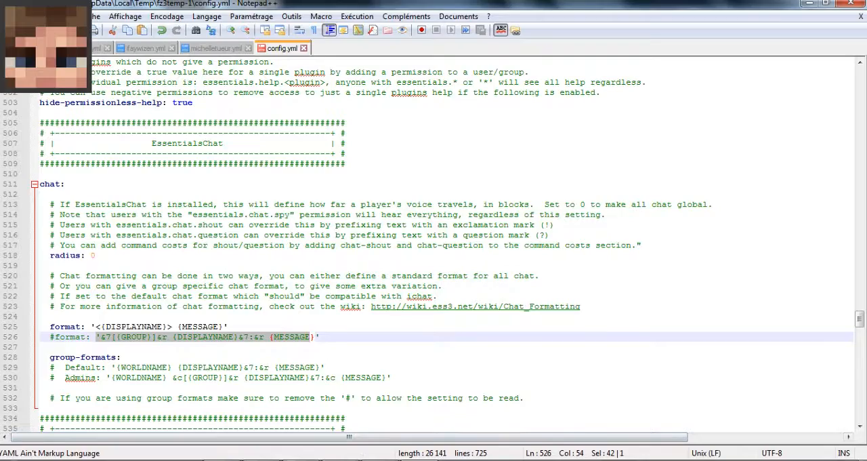
# - Send "o" in the Minecraft chat and compare the message's layout with the format setting in config.yml
pyautogui.hotkey('alt', 'Tab')
pyautogui.write('o')
pyautogui.press('Return')
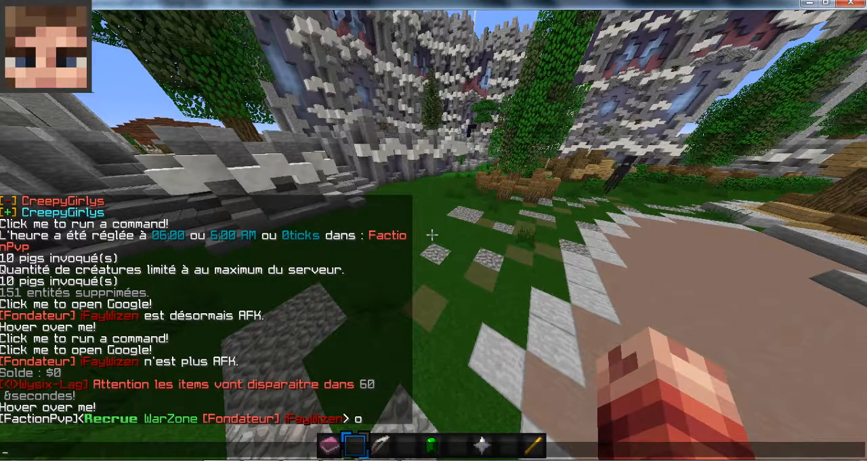
pyautogui.hotkey('alt', 'Tab')
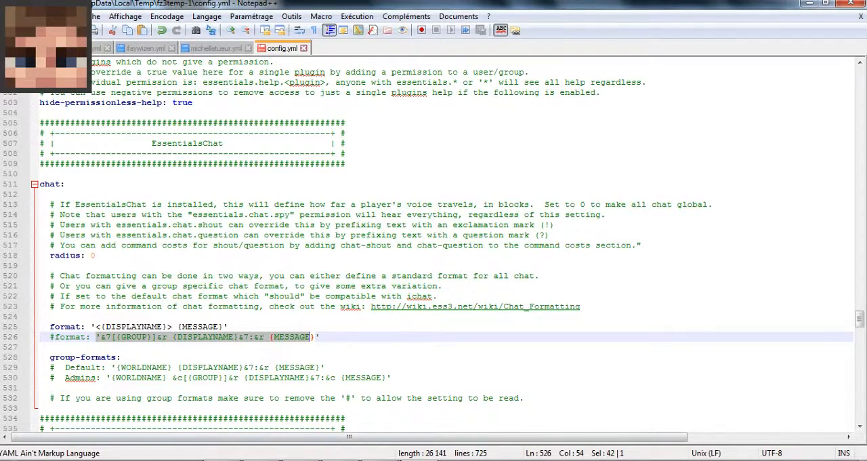
pyautogui.hotkey('alt', 'Tab')
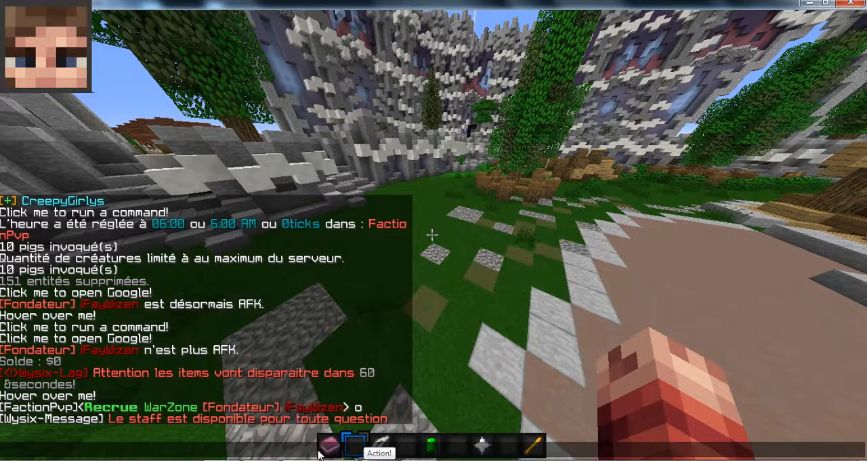
pyautogui.hotkey('alt', 'Tab')
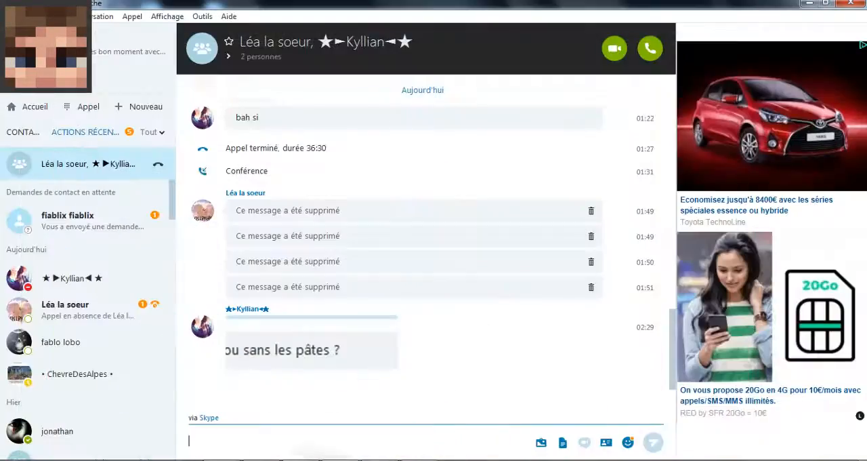
pyautogui.hotkey('alt', 'Tab')
pyautogui.hotkey('alt', 'Tab')
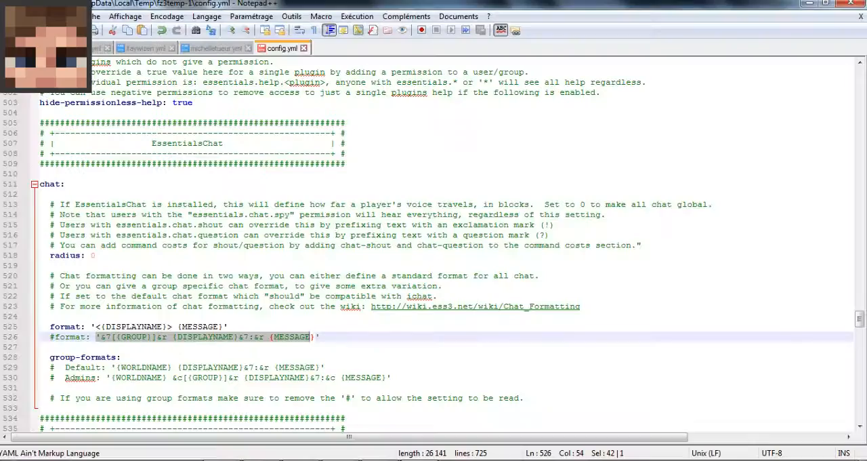
# - Examine the EssentialsProtect settings in config.yml, including the prevent list, creature entries, creeper max-height and disable options
pyautogui.scroll(-5, 226, 398)
pyautogui.scroll(-3, 252, 298)
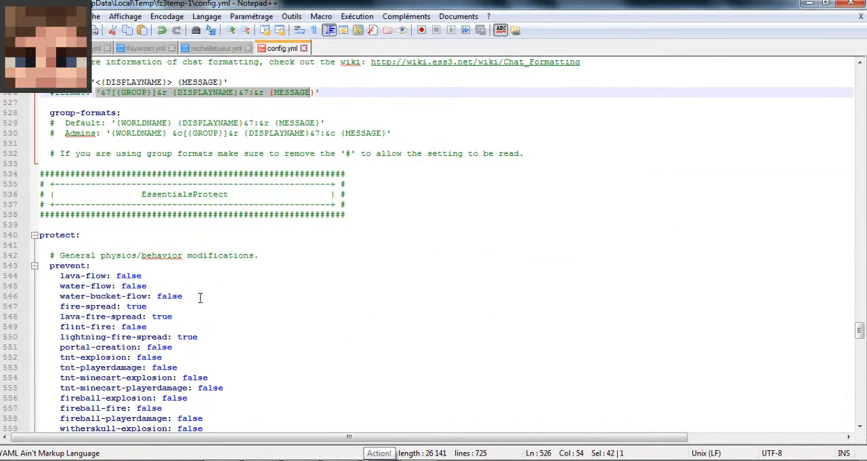
pyautogui.scroll(-4, 120, 287)
pyautogui.scroll(-16, 203, 108)
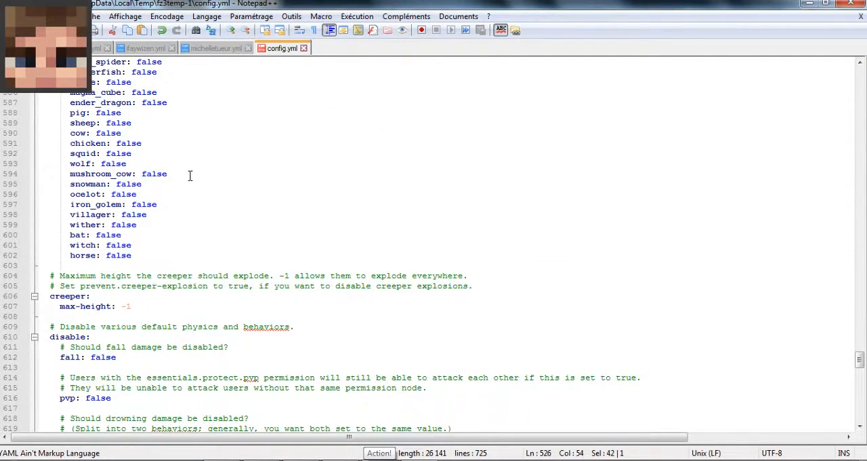
# - Examine the remaining damage and weather disable options and the EssentialsAntiBuild settings in config.yml
pyautogui.scroll(-16, 189, 176)
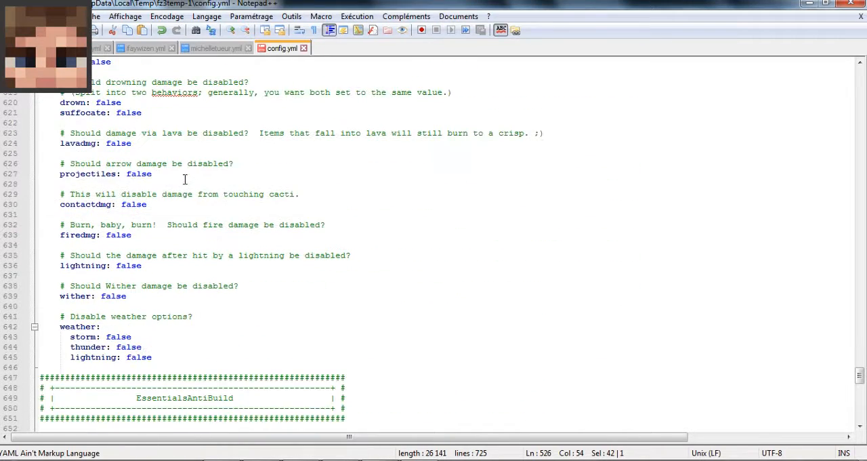
pyautogui.scroll(-9, 184, 178)
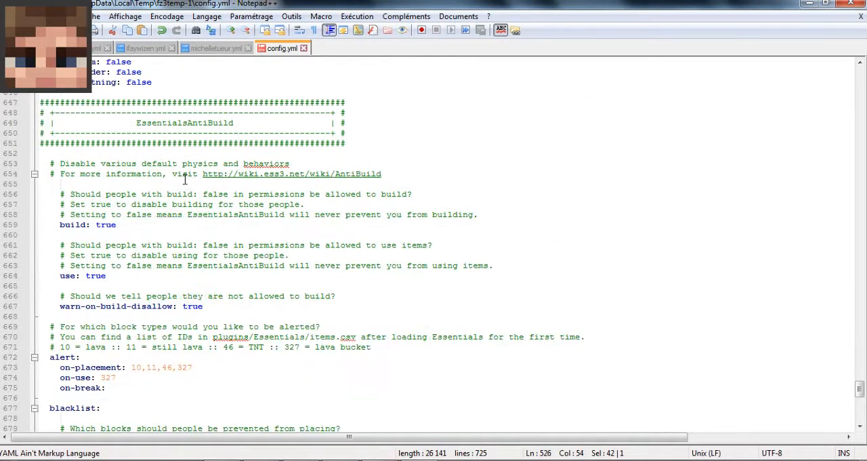
pyautogui.scroll(-9, 215, 199)
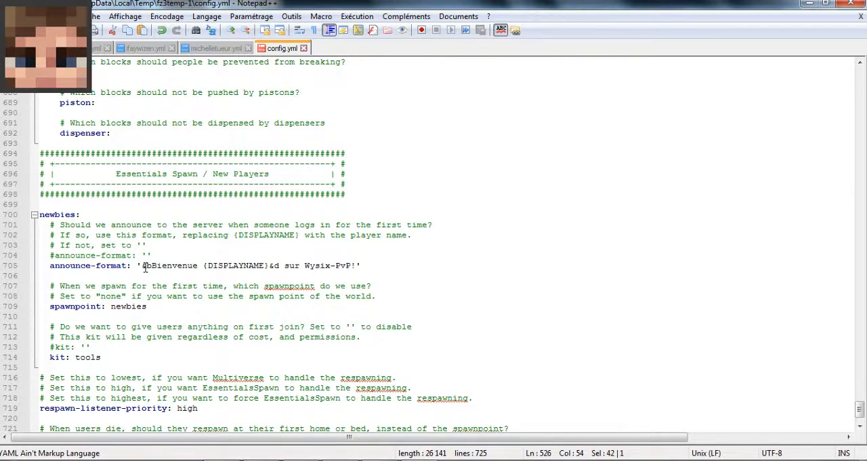
# - Examine the newbies announce-format value in config.yml, highlighting its welcome text and the {DISPLAYNAME} placeholder
pyautogui.moveTo(143, 265); pyautogui.dragTo(357, 266)
pyautogui.click(362, 296)
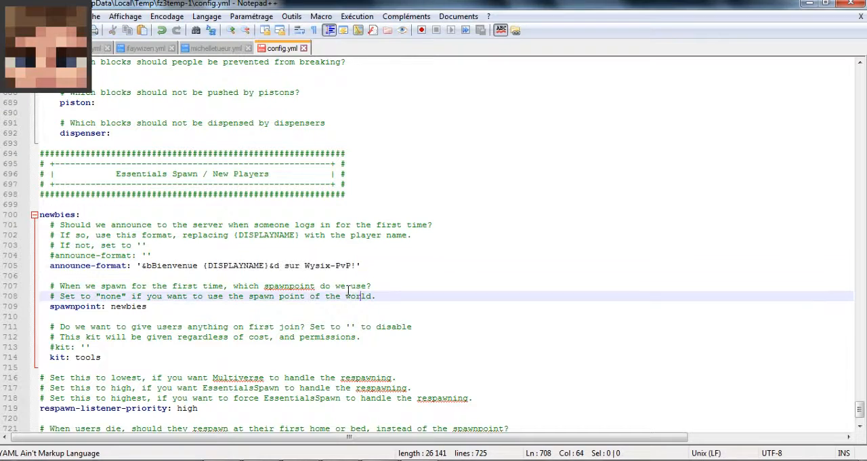
pyautogui.click(257, 256)
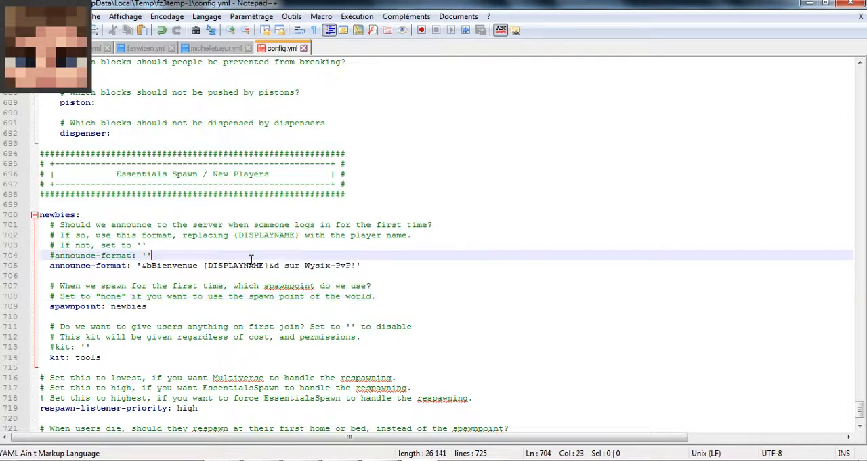
pyautogui.doubleClick(248, 264)
pyautogui.click(248, 265)
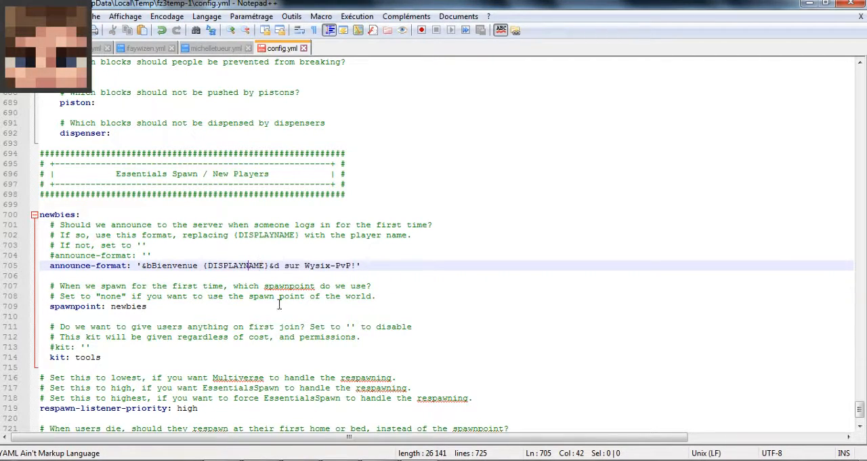
pyautogui.moveTo(146, 264); pyautogui.dragTo(197, 264)
pyautogui.click(203, 265)
pyautogui.moveTo(205, 264); pyautogui.dragTo(269, 265)
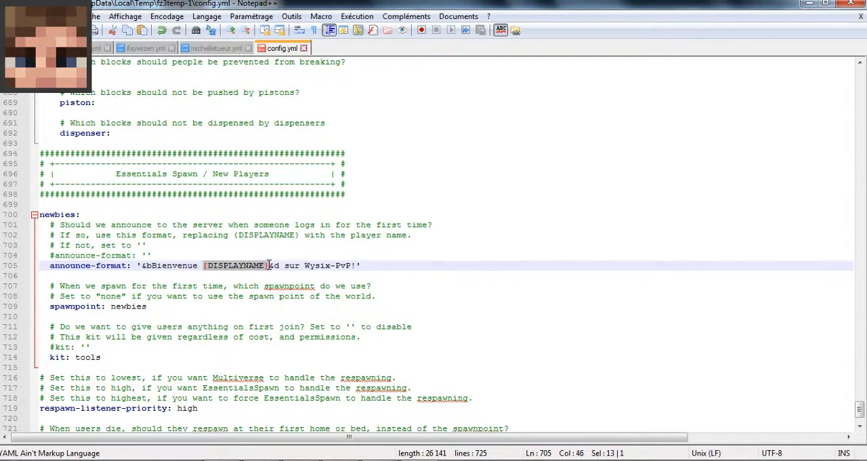
pyautogui.click(267, 275)
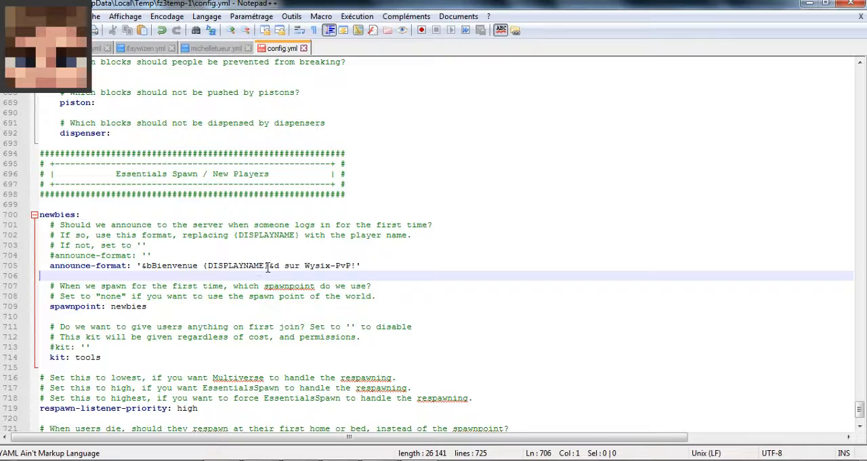
# - Examine the newbies spawnpoint and first-join kit values in config.yml
pyautogui.doubleClick(128, 305)
pyautogui.click(149, 306)
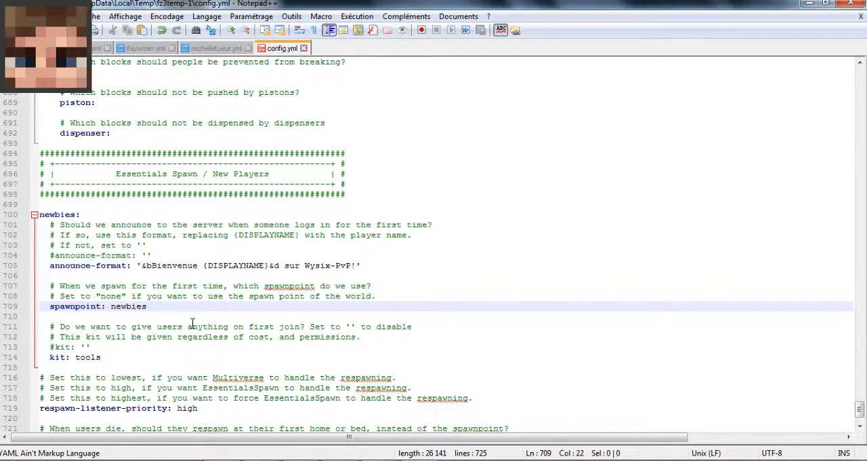
pyautogui.scroll(-2, 149, 326)
pyautogui.doubleClick(88, 306)
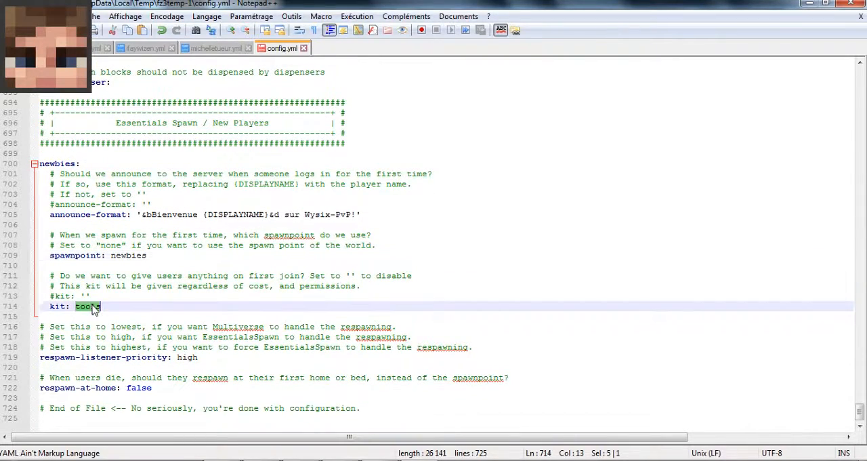
pyautogui.click(179, 292)
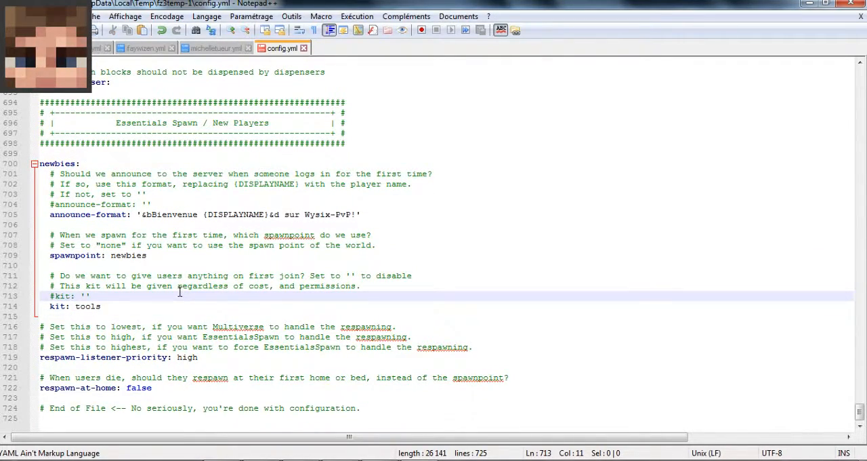
# - Examine the respawn-at-home option at the end of config.yml, then look back over the blacklist settings
pyautogui.doubleClick(143, 387)
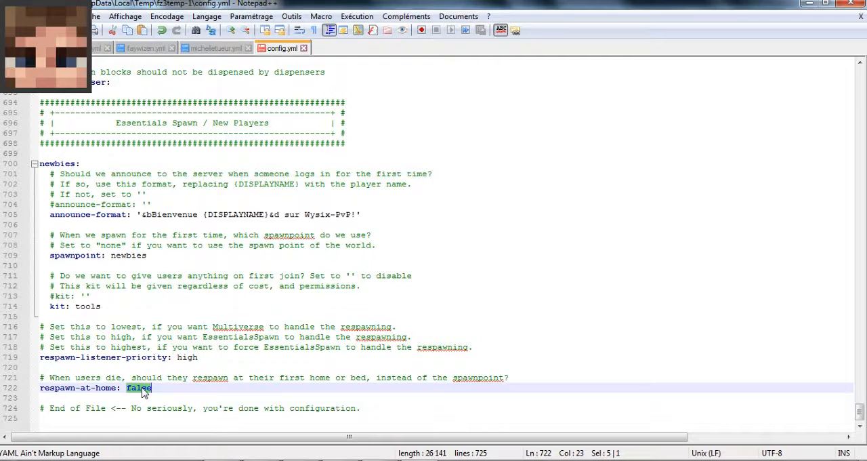
pyautogui.click(138, 387)
pyautogui.click(188, 399)
pyautogui.doubleClick(143, 388)
pyautogui.click(146, 388)
pyautogui.scroll(6, 285, 321)
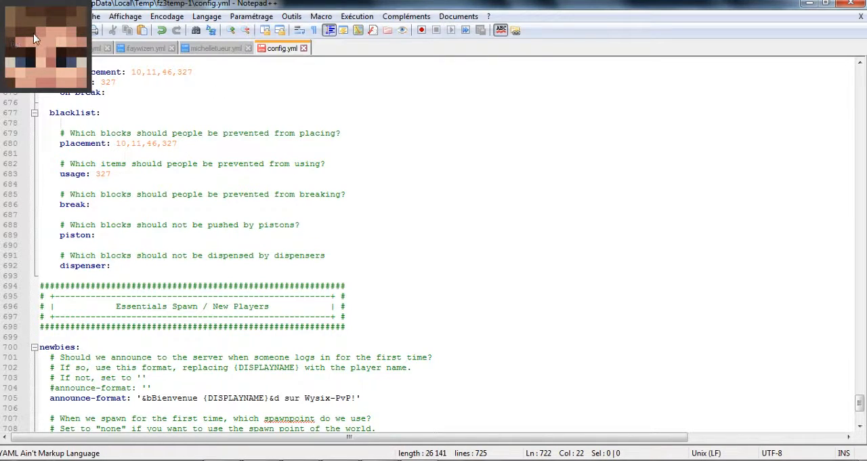
# - Switch to FileZilla and upload the modified config.yml to the server, finishing the edit and deleting the local copy
pyautogui.click(811, 4)
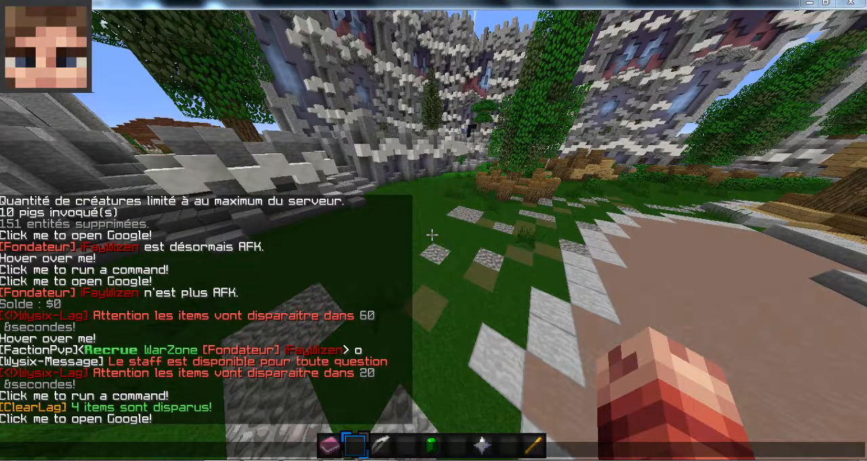
pyautogui.click(347, 460)
pyautogui.click(354, 262)
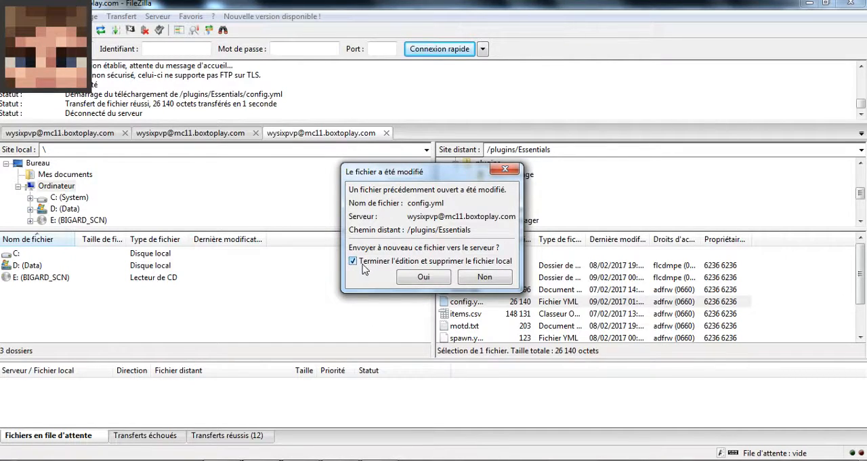
pyautogui.click(414, 276)
# - Open motd.txt from the server's /plugins/Essentials folder for editing
pyautogui.click(505, 325)
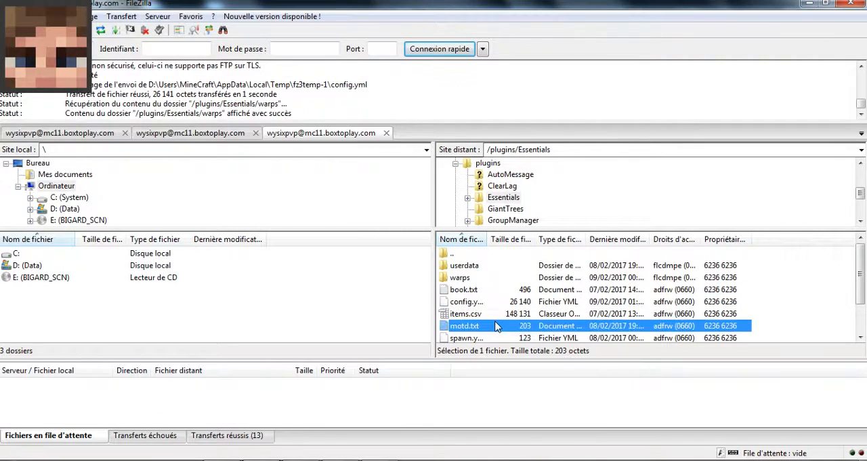
pyautogui.scroll(-1, 495, 324)
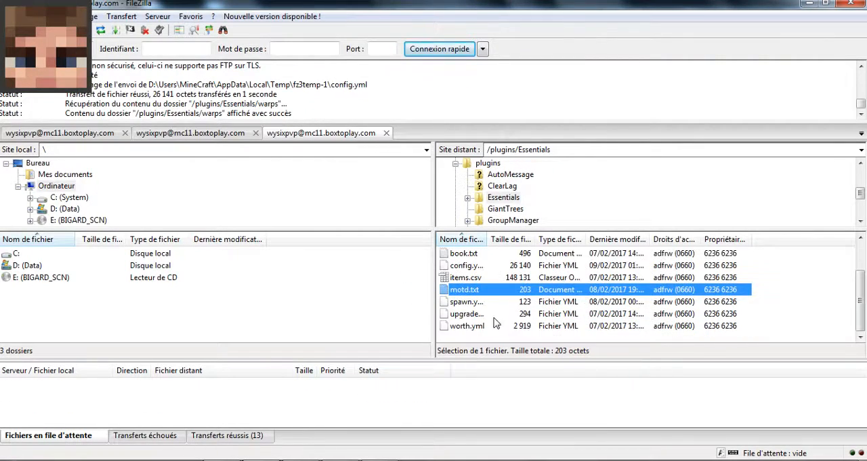
pyautogui.rightClick(468, 294)
pyautogui.click(467, 290)
pyautogui.rightClick(460, 289)
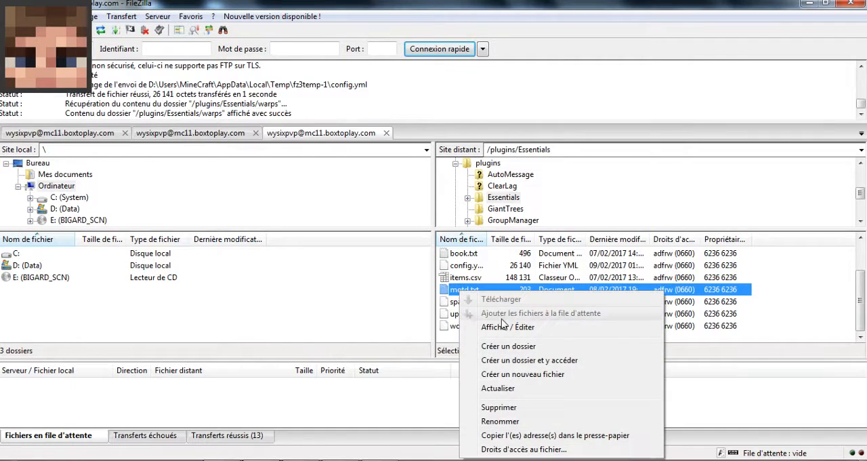
pyautogui.click(515, 323)
pyautogui.click(683, 330)
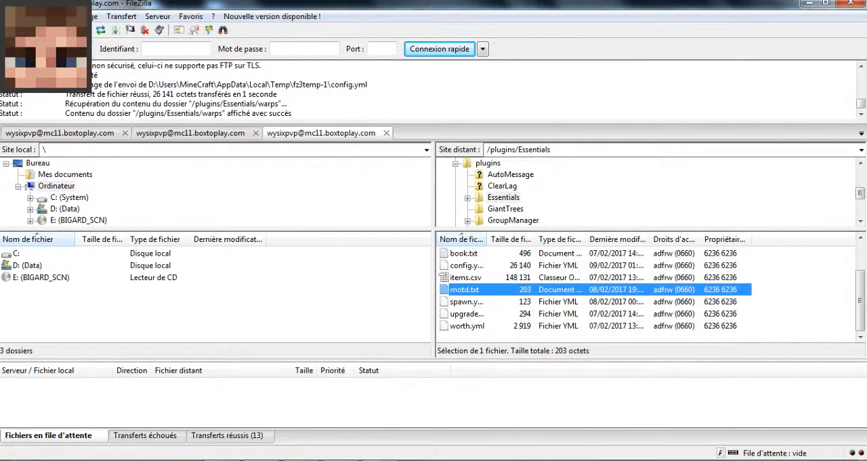
# - Highlight the greeting in motd.txt and look through the Minecraft chat history for the login message
pyautogui.moveTo(108, 121); pyautogui.dragTo(184, 113)
pyautogui.click(184, 113)
pyautogui.click(305, 460)
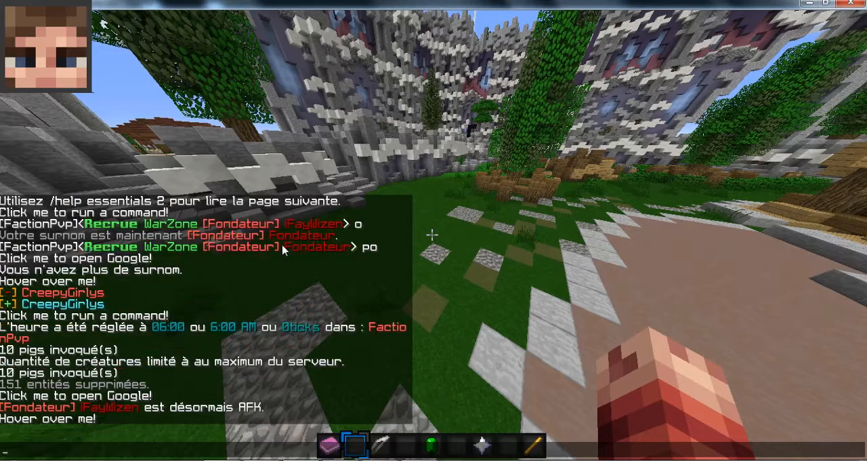
pyautogui.scroll(-18, 261, 266)
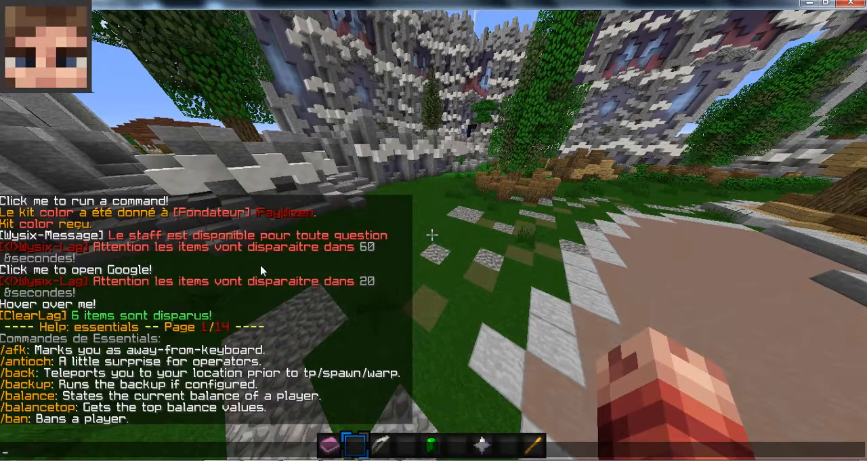
pyautogui.scroll(3, 266, 267)
pyautogui.scroll(20, 266, 269)
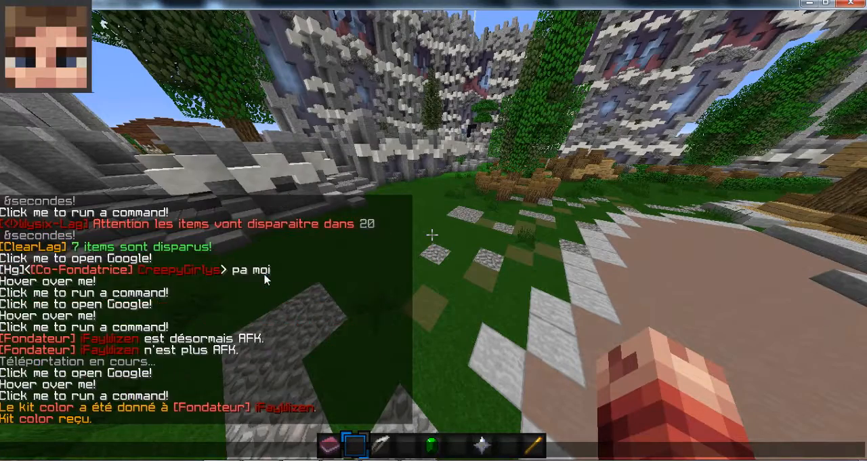
pyautogui.scroll(-3, 269, 284)
pyautogui.write('2')
# - Disconnect from the Minecraft server and rejoin it to view the login message in the chat
pyautogui.press('Escape')
pyautogui.press('Escape')
pyautogui.click(395, 267)
pyautogui.click(552, 215)
pyautogui.scroll(-5, 562, 264)
pyautogui.click(557, 263)
pyautogui.click(556, 262)
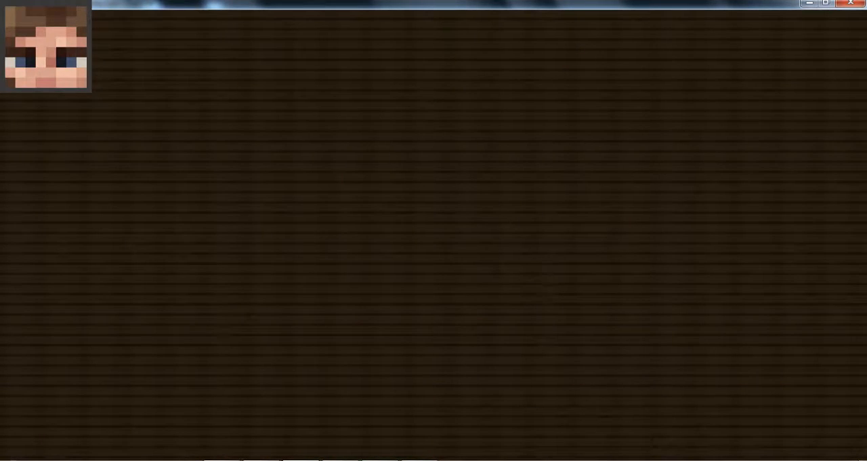
pyautogui.press('t')
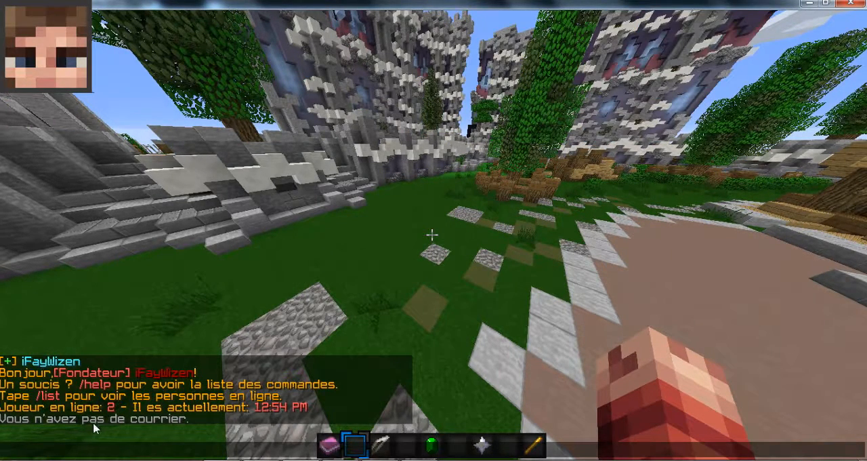
# - Save motd.txt in Notepad and upload it through FileZilla, finishing the edit and deleting the local copy
pyautogui.click(306, 459)
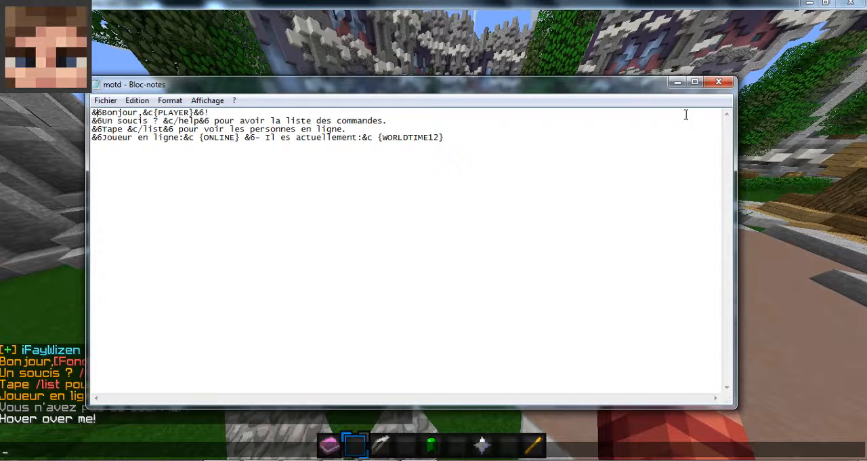
pyautogui.click(107, 101)
pyautogui.click(129, 143)
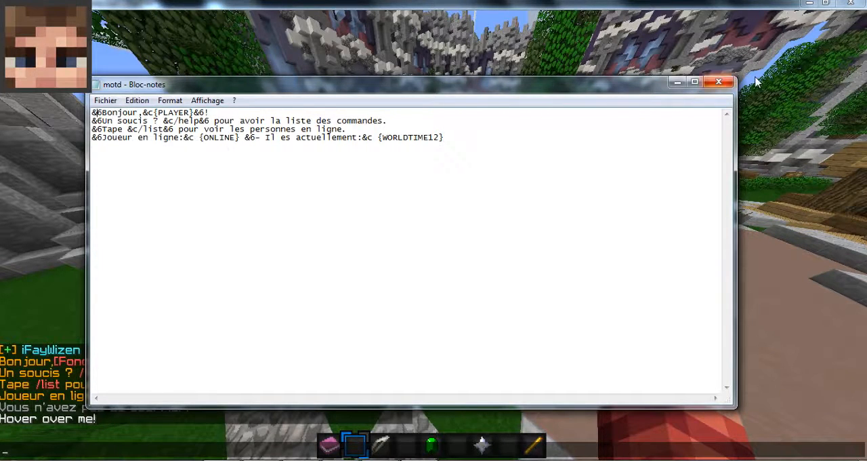
pyautogui.click(416, 458)
pyautogui.click(317, 458)
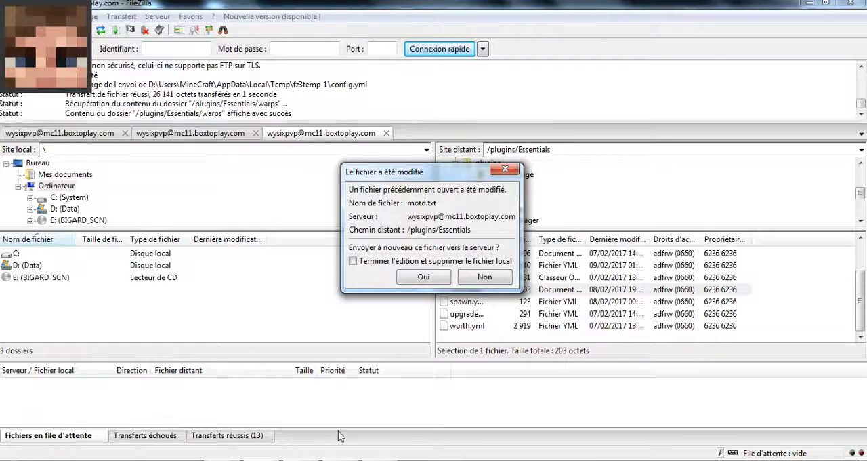
pyautogui.click(353, 260)
pyautogui.click(423, 277)
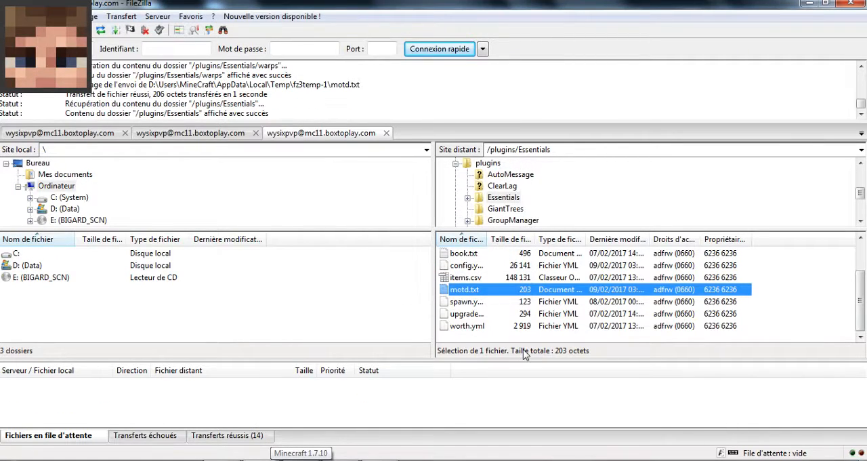
# - Open spawn.yml from the server's /plugins/Essentials/warps folder for editing, reopening the existing local file
pyautogui.click(474, 254)
pyautogui.scroll(1, 477, 261)
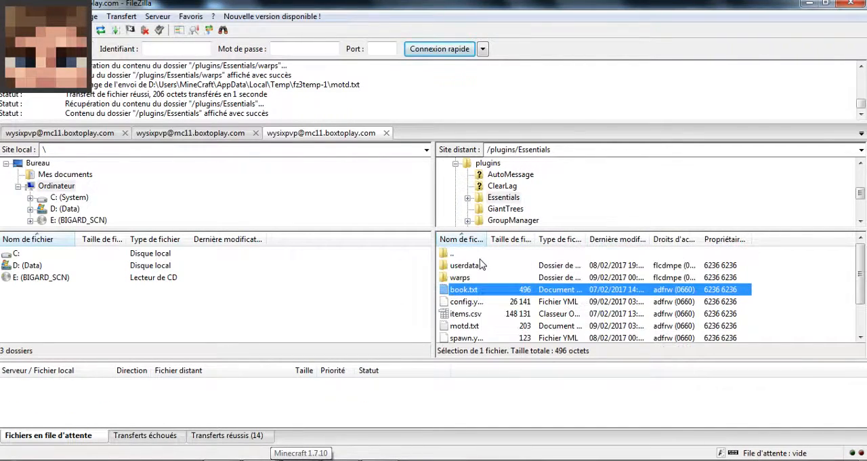
pyautogui.doubleClick(478, 279)
pyautogui.click(473, 267)
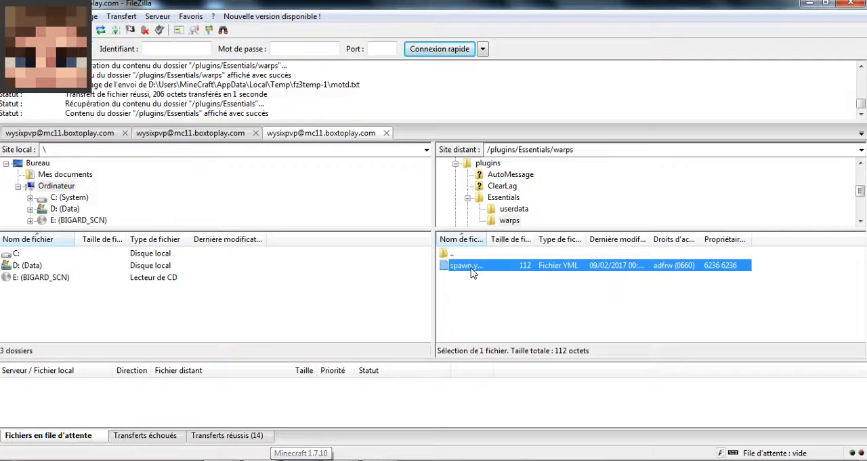
pyautogui.rightClick(471, 267)
pyautogui.click(518, 303)
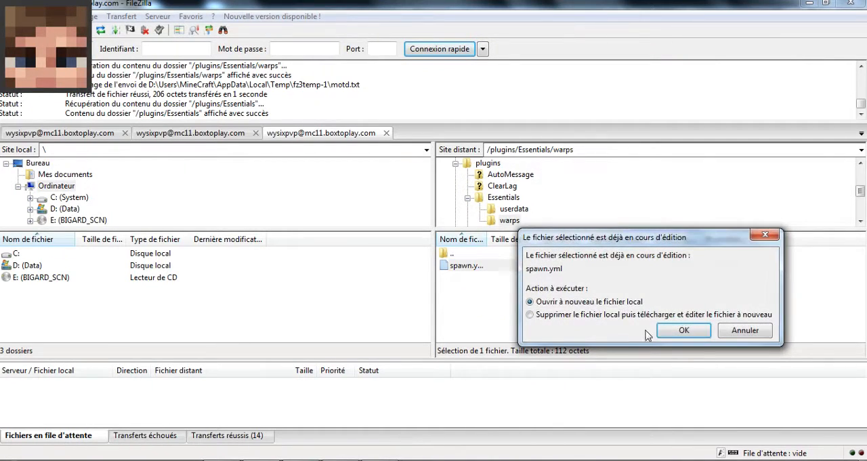
pyautogui.click(683, 329)
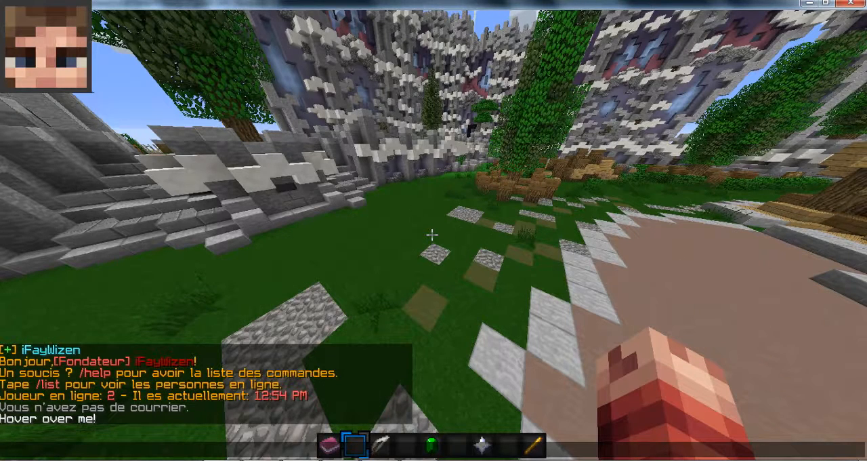
# - Switch to Notepad++ and examine the world, coordinates and name of the warp in spawn.yml
pyautogui.click(331, 460)
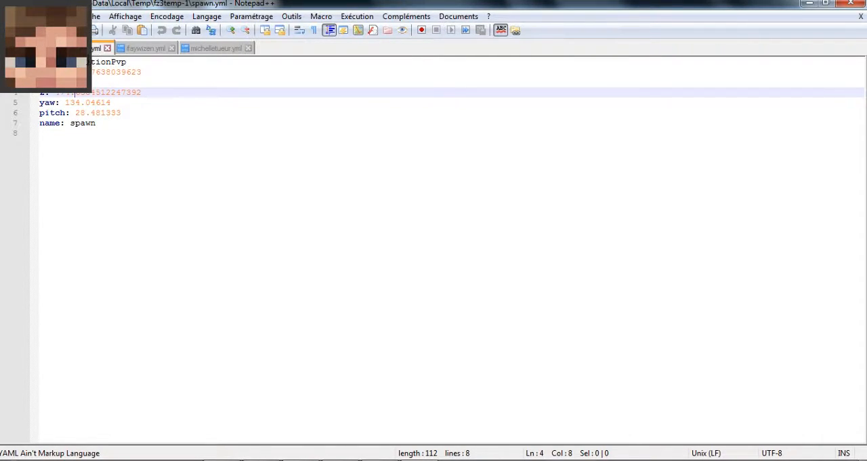
pyautogui.moveTo(76, 62); pyautogui.dragTo(127, 63)
pyautogui.click(97, 81)
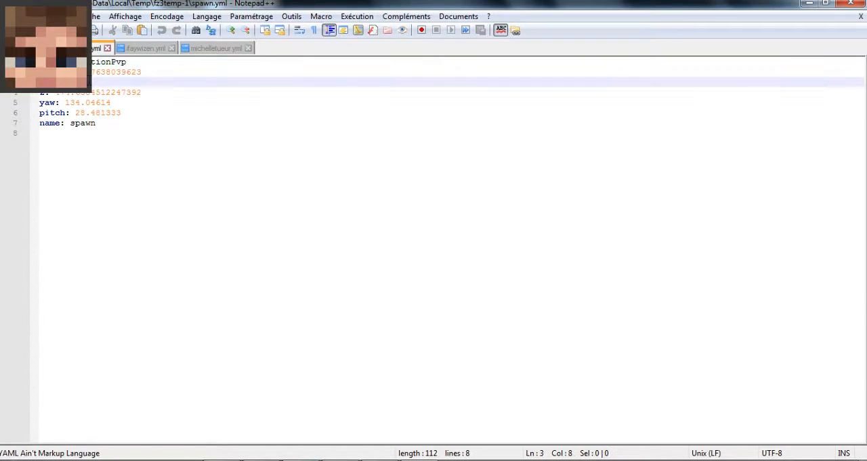
pyautogui.click(85, 123)
pyautogui.doubleClick(89, 123)
pyautogui.click(88, 123)
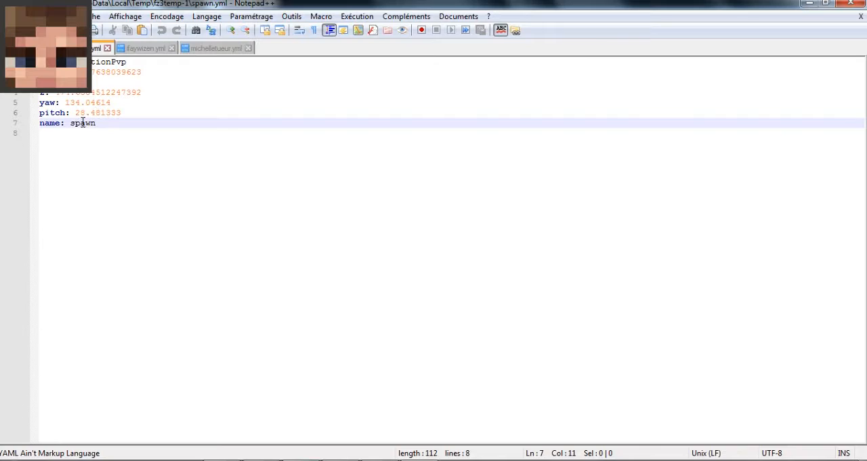
# - Examine the warp's name and pitch lines in spawn.yml, and close Notepad++
pyautogui.click(76, 124)
pyautogui.doubleClick(84, 123)
pyautogui.click(86, 123)
pyautogui.moveTo(73, 111); pyautogui.dragTo(119, 113)
pyautogui.click(157, 113)
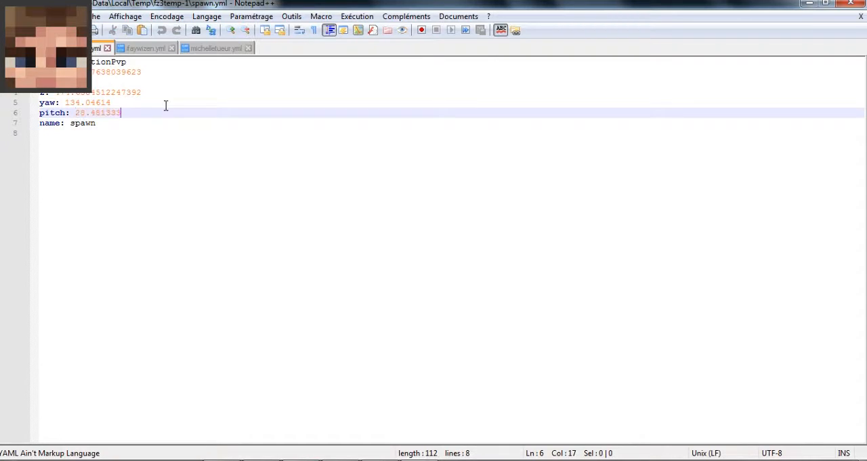
pyautogui.click(846, 4)
# - Open the userdata folder inside /plugins/Essentials on the server and look through the player files
pyautogui.click(504, 198)
pyautogui.doubleClick(478, 265)
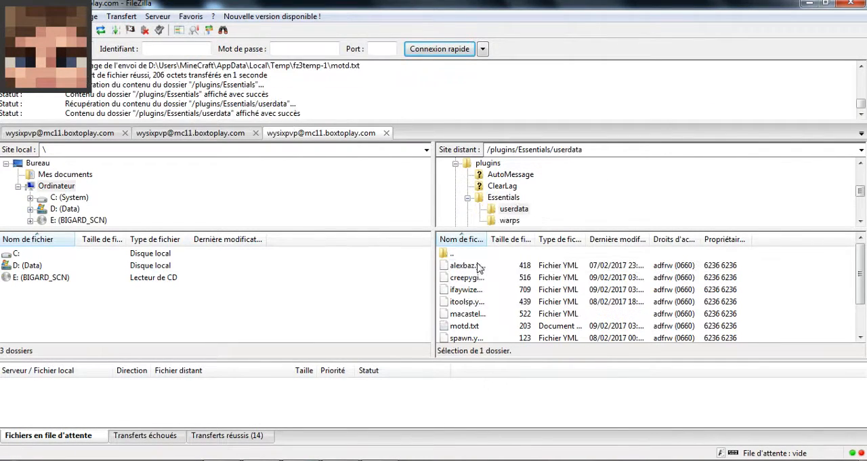
pyautogui.scroll(-1, 469, 303)
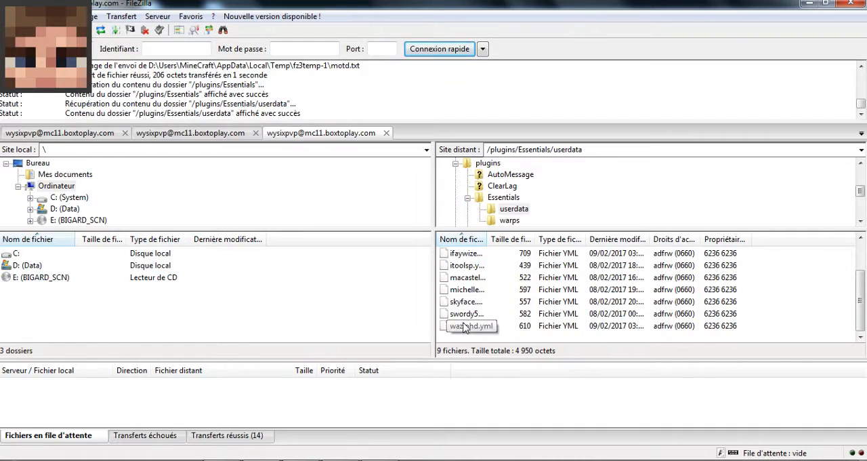
pyautogui.scroll(1, 488, 298)
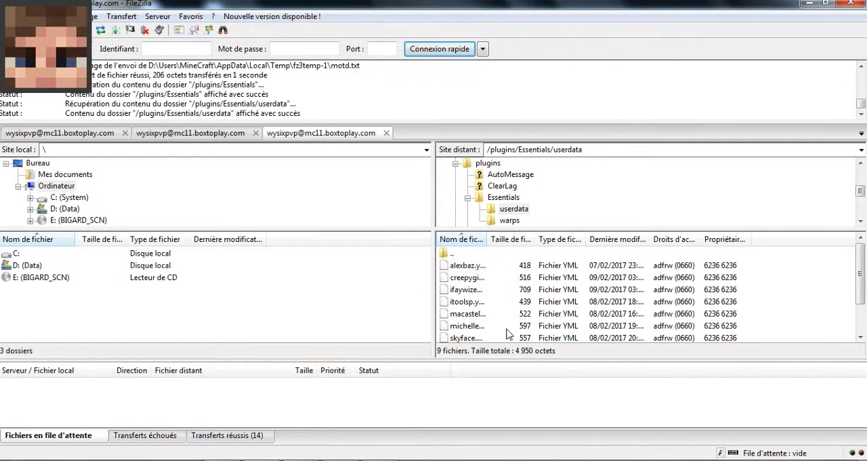
pyautogui.scroll(-1, 495, 293)
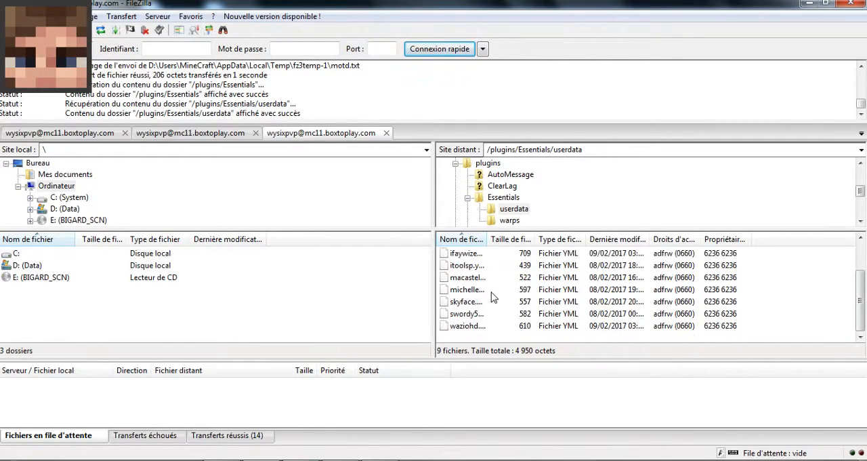
pyautogui.scroll(1, 487, 284)
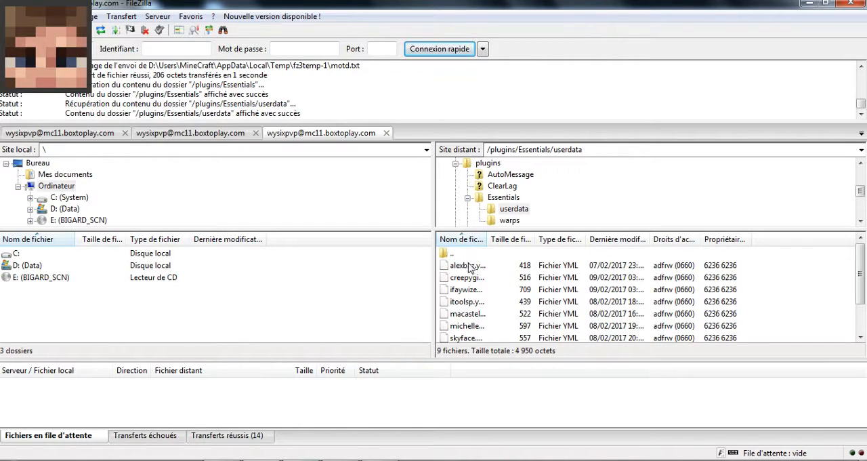
# - Return to the server's /plugins/Essentials folder and look through its remaining files
pyautogui.click(503, 201)
pyautogui.click(505, 303)
pyautogui.scroll(-1, 504, 303)
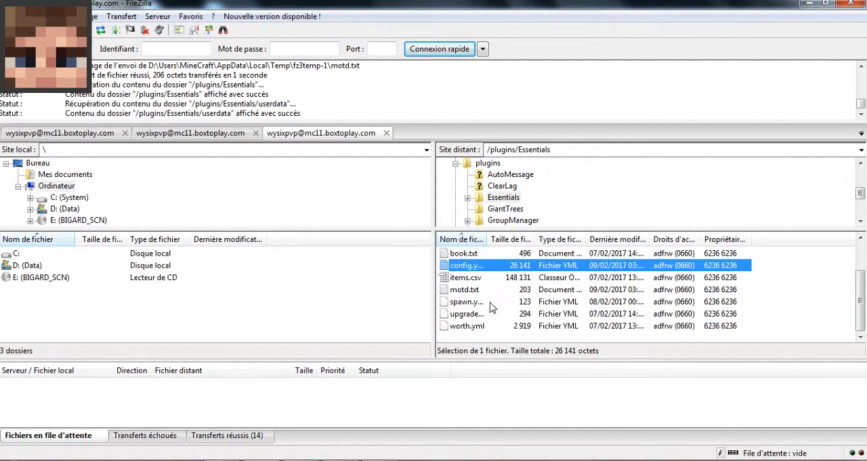
pyautogui.rightClick(474, 281)
pyautogui.click(521, 313)
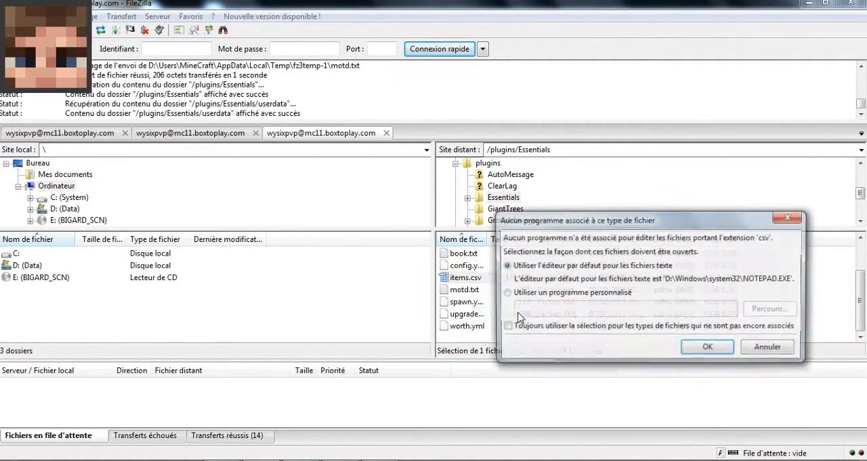
pyautogui.click(599, 297)
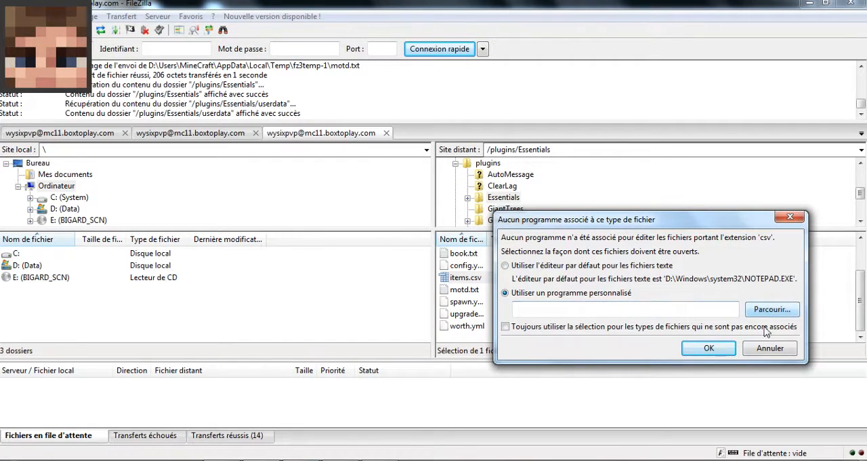
pyautogui.click(771, 347)
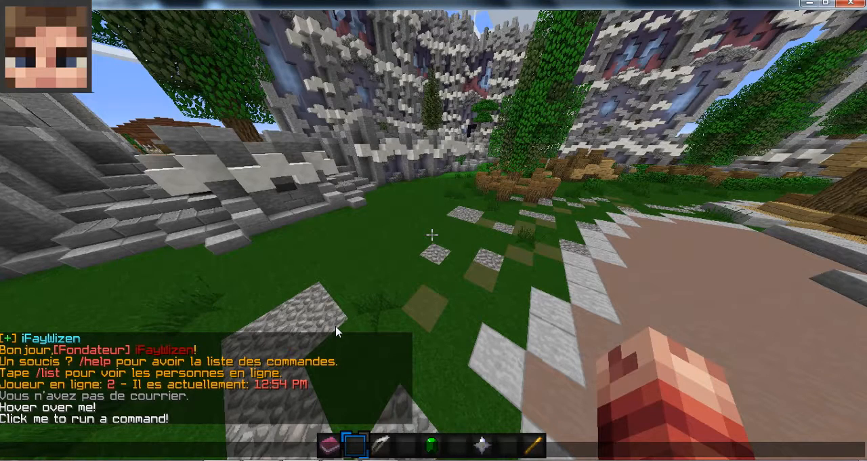
# - Switch to Minecraft, close the chat and read the colour and formatting codes in the hotbar's book
pyautogui.press('Escape')
pyautogui.press('1')
pyautogui.rightClick(432, 234)
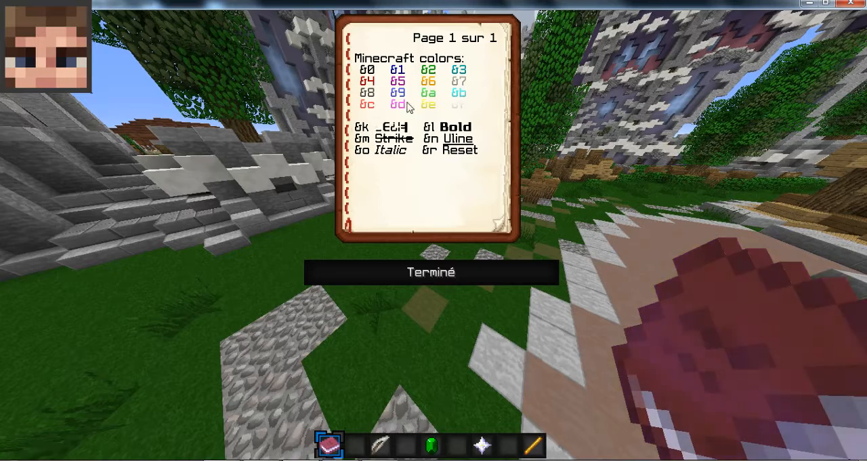
pyautogui.press('Escape')
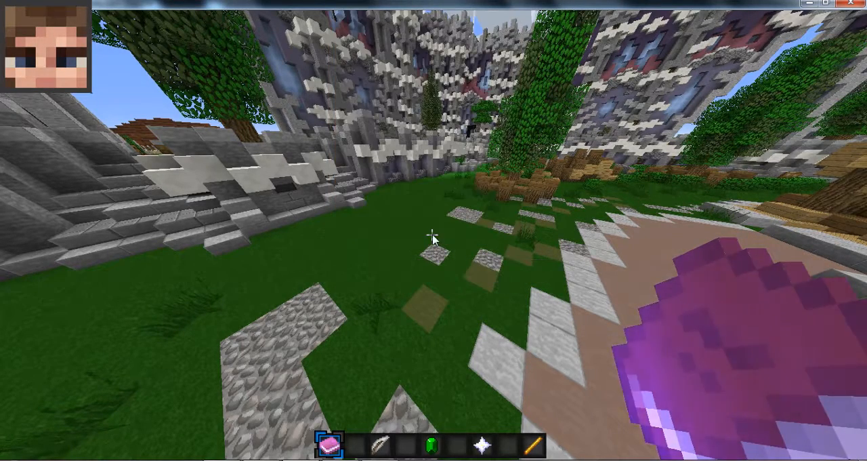
# - Send the chat message "&cBonjour" to demonstrate the colour code in game
pyautogui.write('t&c')
pyautogui.press('Escape')
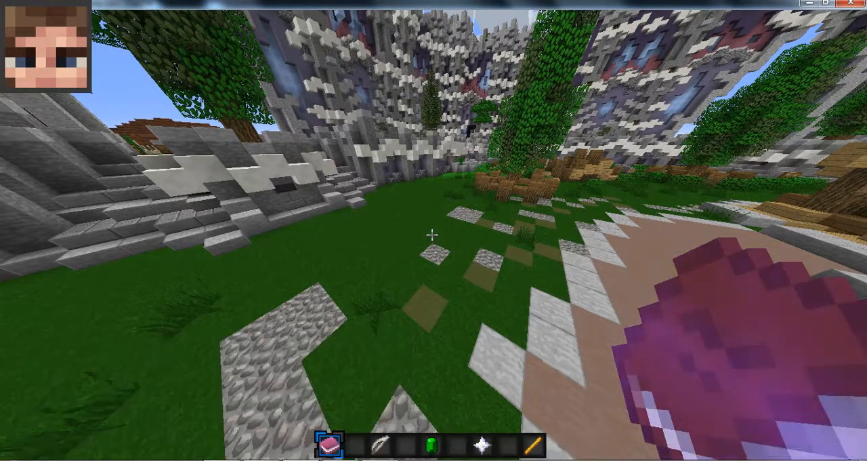
pyautogui.write('t')
pyautogui.write('&cB')
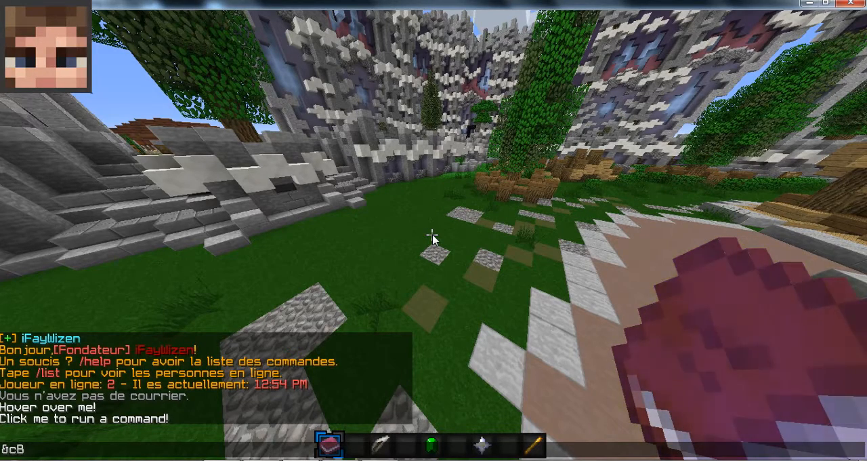
pyautogui.write('onjour')
pyautogui.press('Return')
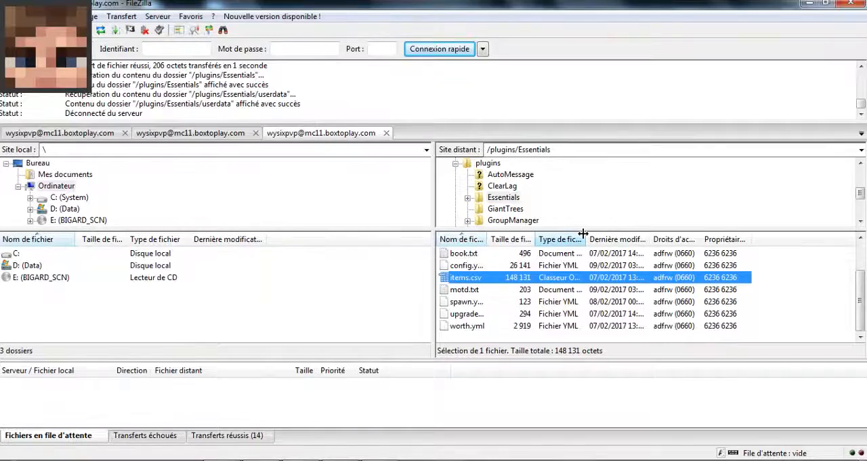
# - Switch to FileZilla, go up to the server's /plugins folder and reopen the Essentials folder
pyautogui.doubleClick(505, 198)
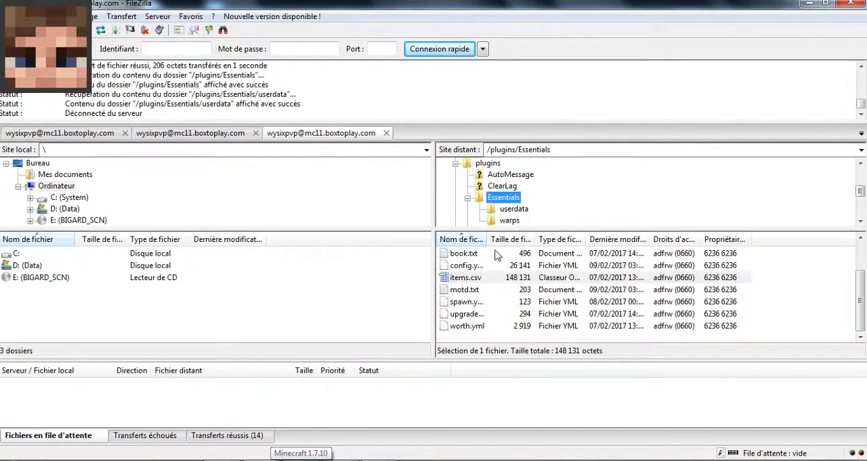
pyautogui.click(479, 265)
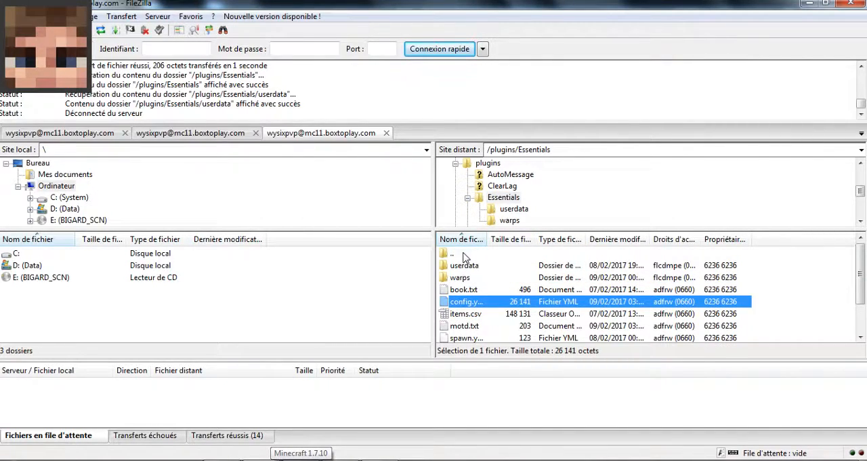
pyautogui.doubleClick(465, 255)
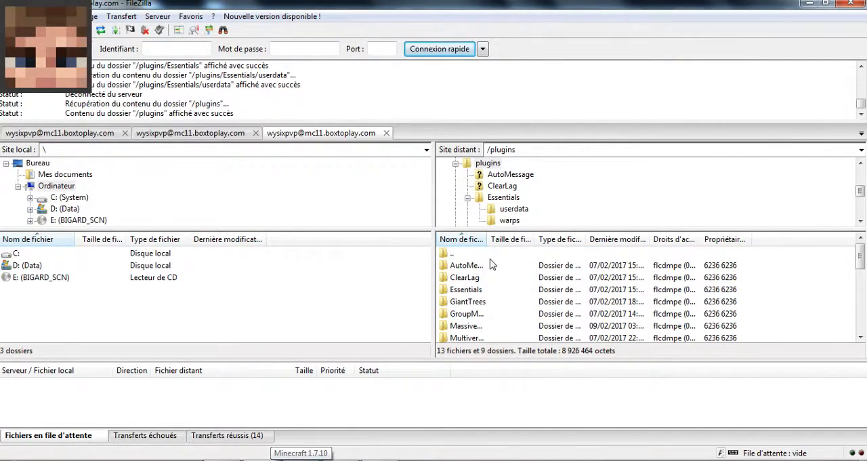
pyautogui.doubleClick(474, 292)
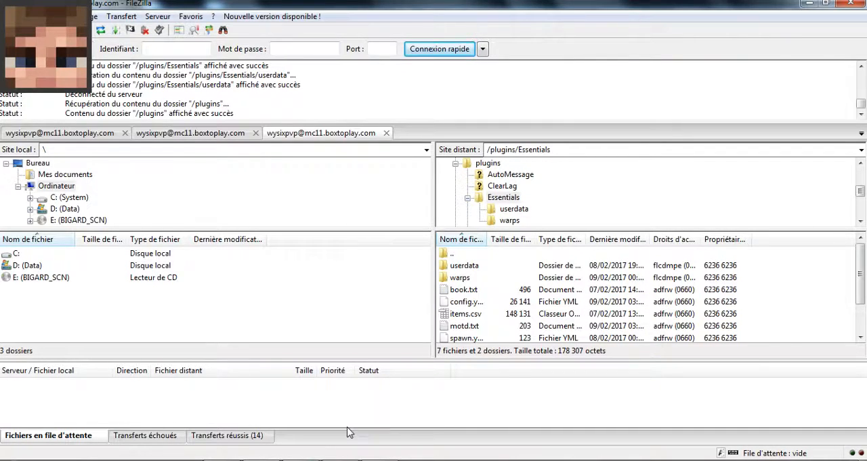